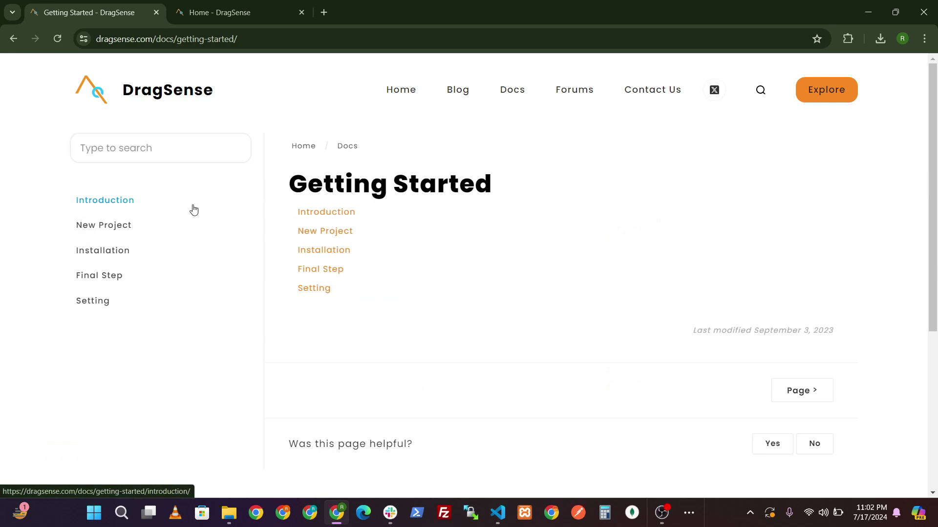
# - Open the New Project guide in the docs and sign in to the DragSense app with GitHub
pyautogui.click(338, 234)
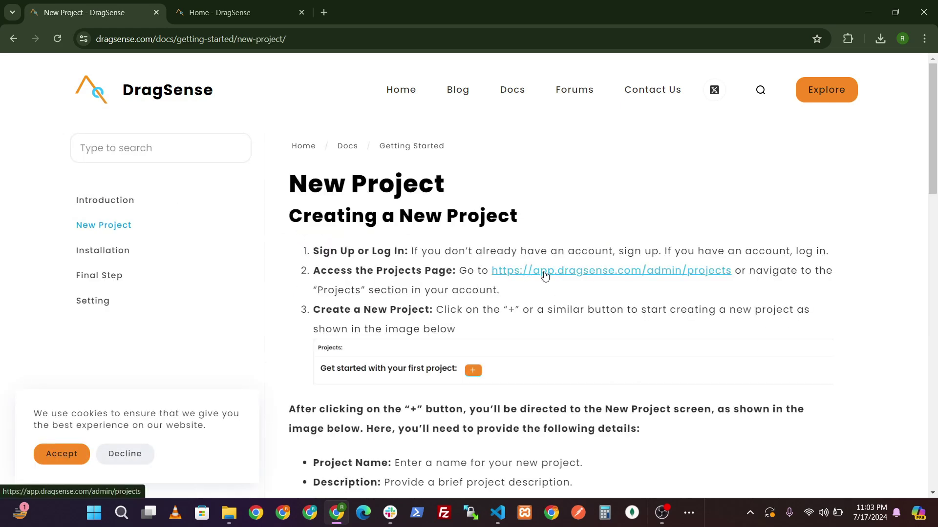
pyautogui.click(578, 276)
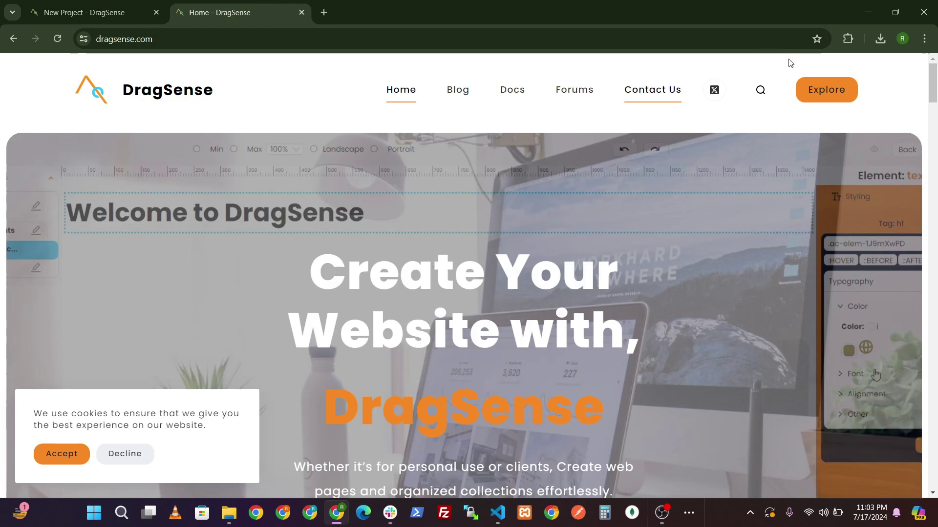
pyautogui.click(847, 91)
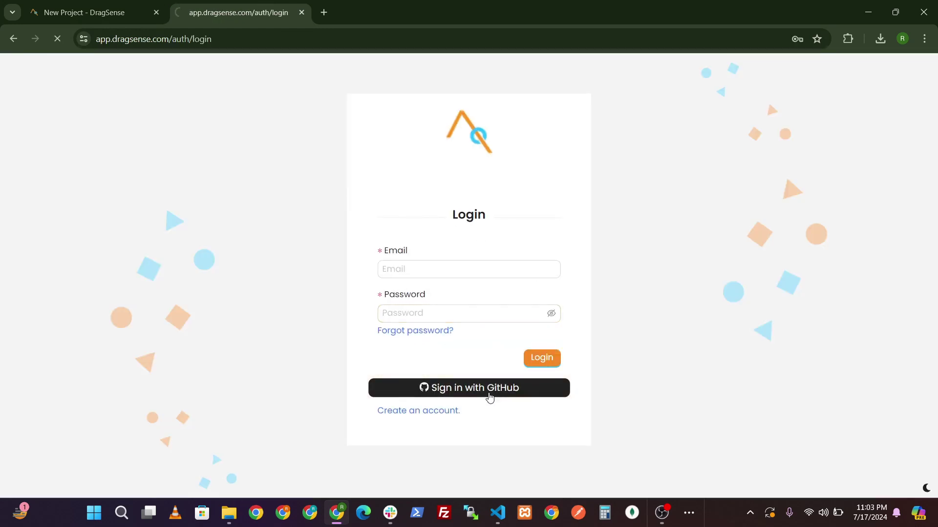
pyautogui.click(490, 398)
# - Check the guide's project-creation instructions and start a new project on the DragSense projects page
pyautogui.hotkey('ctrl', 'l')
pyautogui.hotkey('ctrl', 'shift', 'Tab')
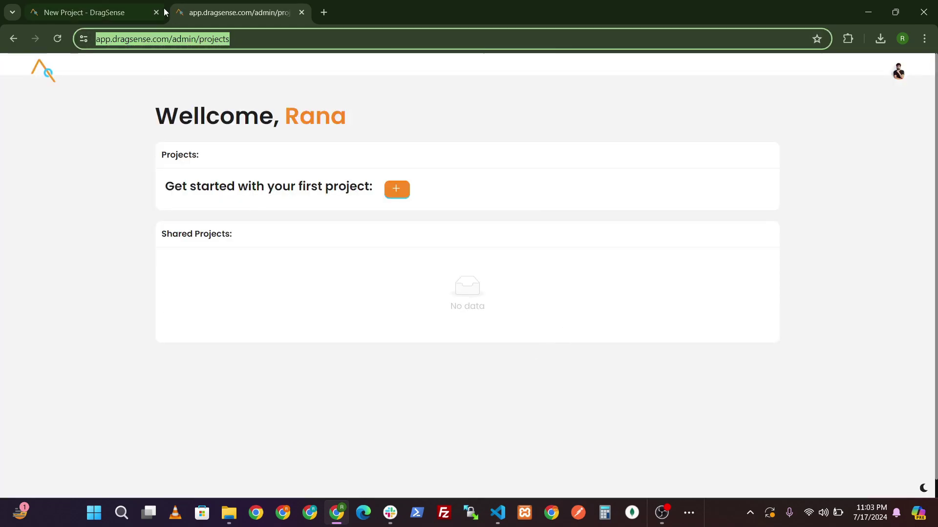
pyautogui.scroll(-1, 414, 305)
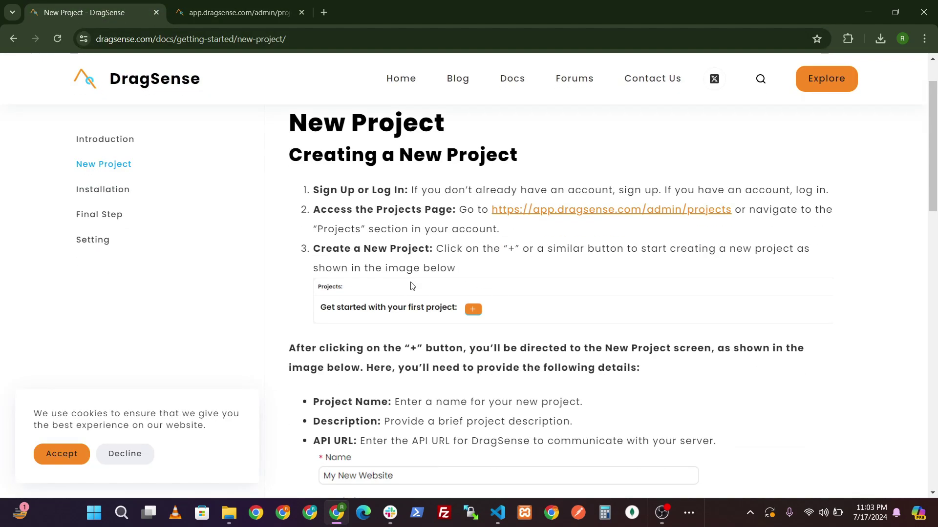
pyautogui.hotkey('ctrl', 'Tab')
pyautogui.click(398, 191)
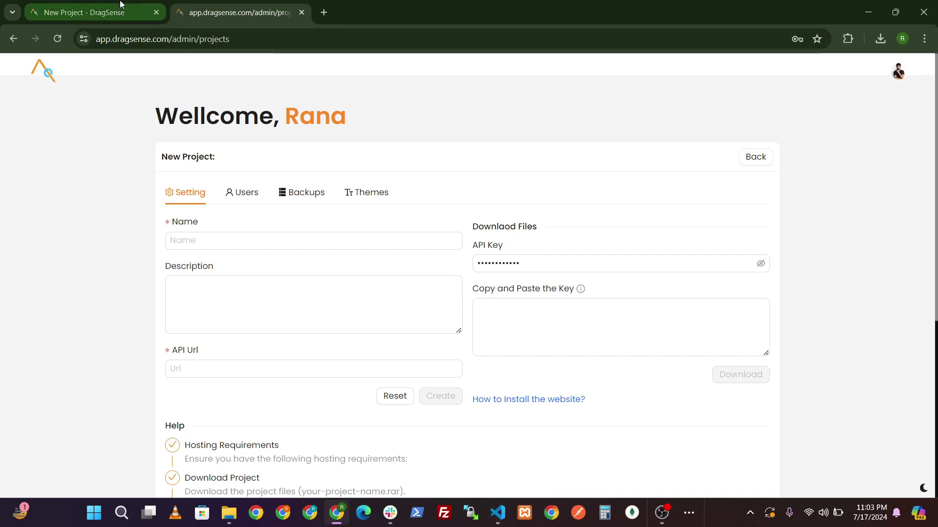
# - Enter "Demo Website" as both the new project's name and its description
pyautogui.click(225, 241)
pyautogui.write('De')
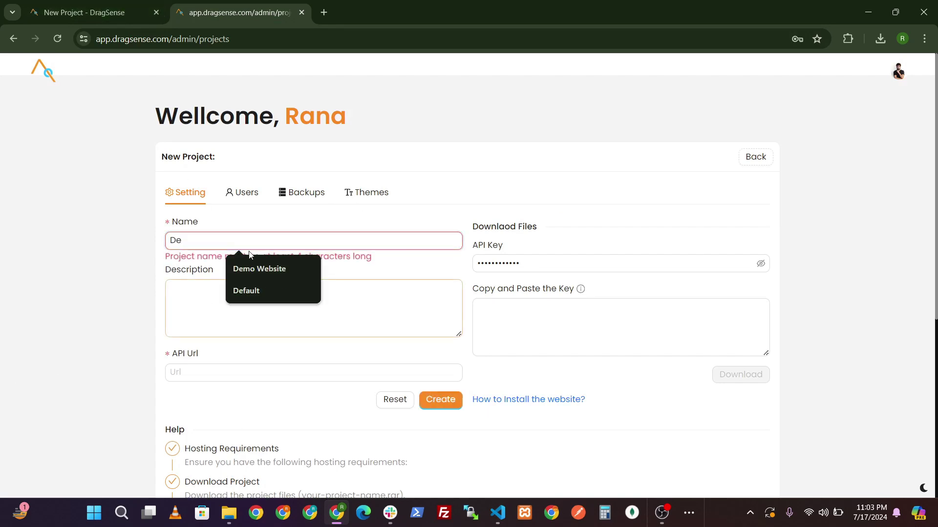
pyautogui.click(259, 269)
pyautogui.click(231, 323)
pyautogui.write('Demo')
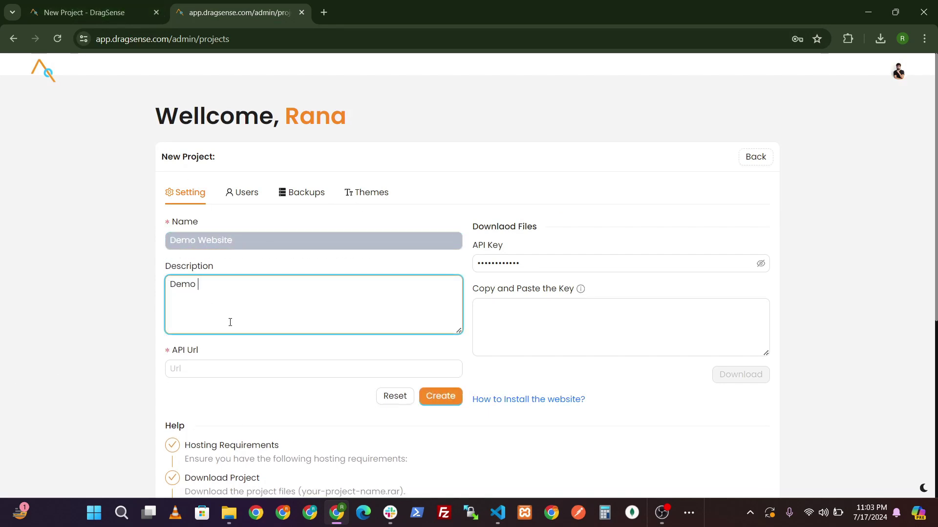
pyautogui.write(' Weba')
pyautogui.press('BackSpace')
pyautogui.write('site')
pyautogui.click(287, 366)
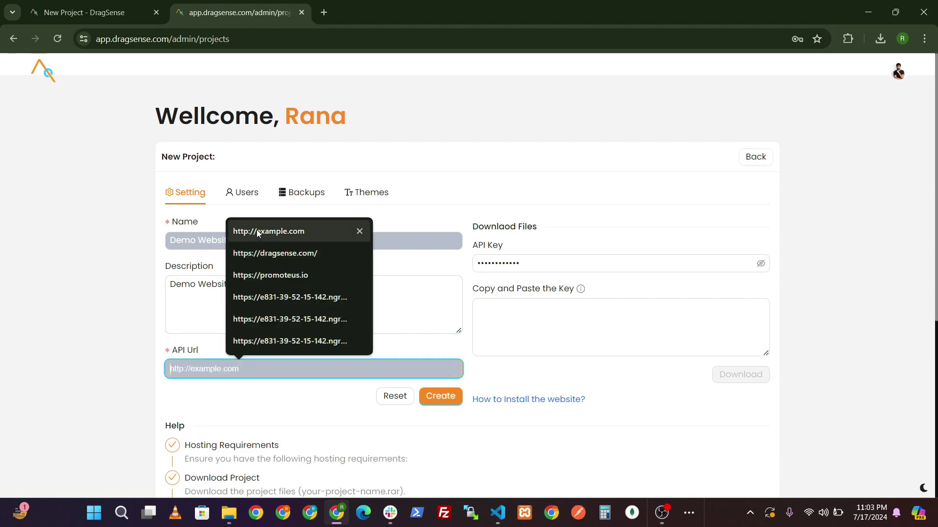
pyautogui.click(237, 231)
pyautogui.click(436, 397)
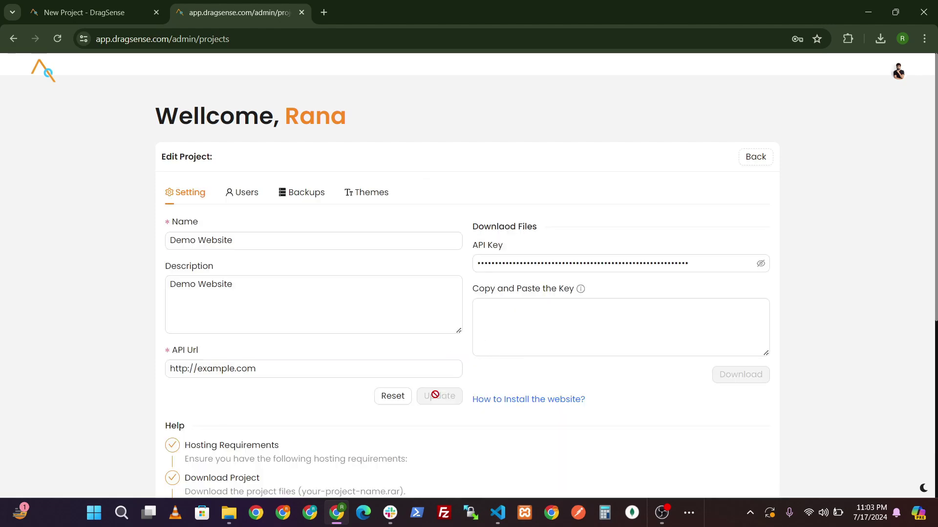
pyautogui.click(83, 12)
pyautogui.scroll(-3, 477, 358)
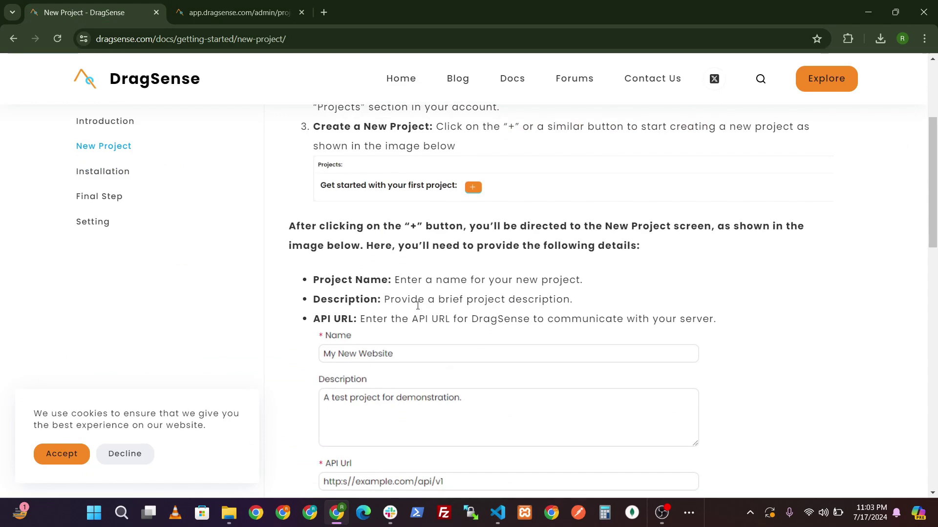
pyautogui.scroll(-4, 405, 361)
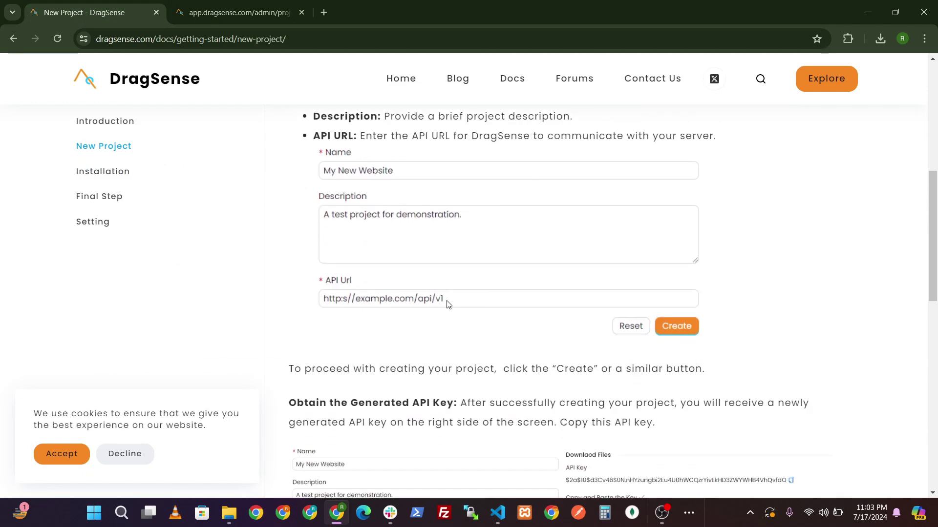
pyautogui.click(235, 12)
pyautogui.click(298, 369)
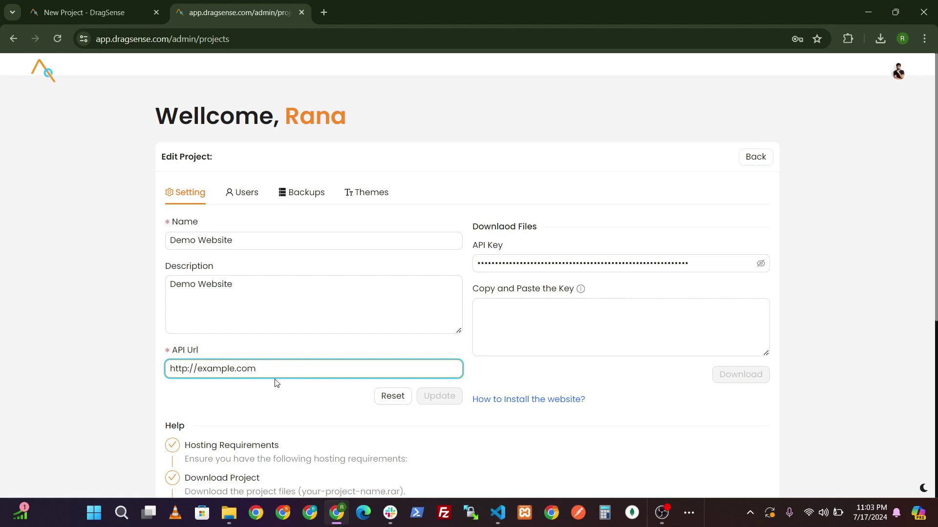
pyautogui.write('/api/v1')
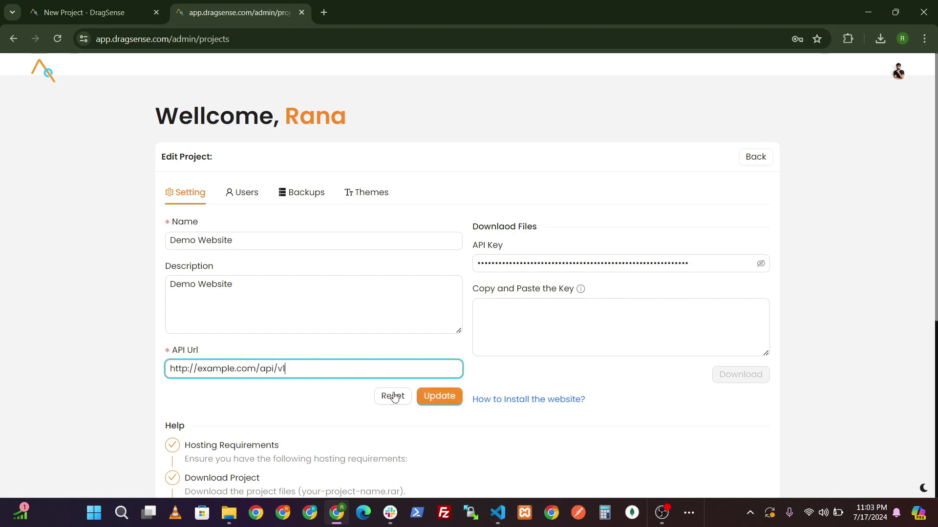
pyautogui.click(421, 396)
# - Following the guide, reveal the project's API key, paste it into the key confirmation field and download the website files
pyautogui.click(55, 11)
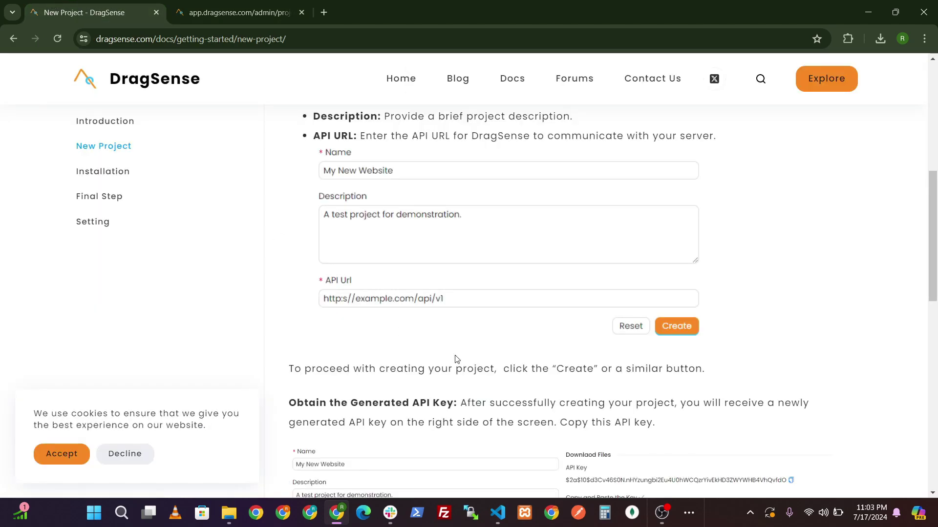
pyautogui.scroll(-2, 347, 257)
pyautogui.scroll(-2, 643, 380)
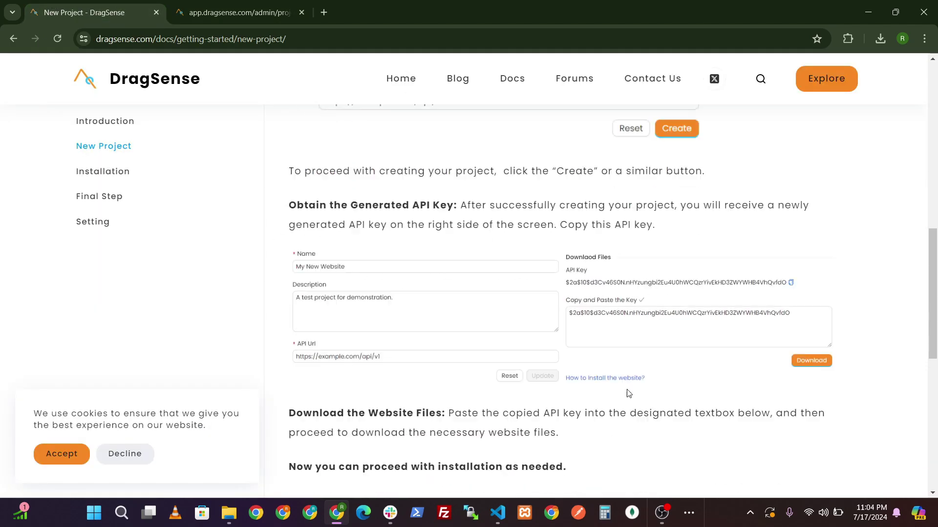
pyautogui.moveTo(288, 367); pyautogui.dragTo(440, 367)
pyautogui.click(239, 12)
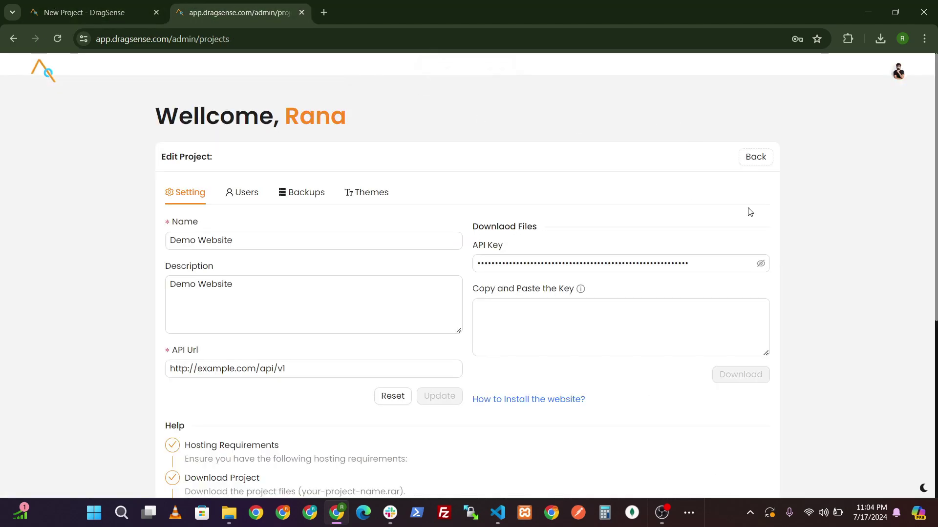
pyautogui.doubleClick(640, 263)
pyautogui.click(631, 310)
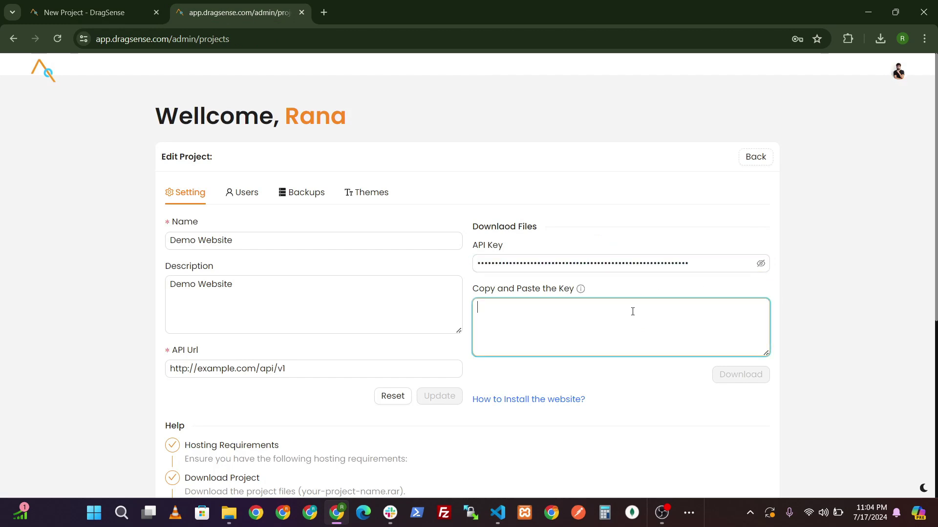
pyautogui.click(761, 264)
pyautogui.tripleClick(719, 264)
pyautogui.hotkey('ctrl', 'c')
pyautogui.click(662, 316)
pyautogui.hotkey('ctrl', 'v')
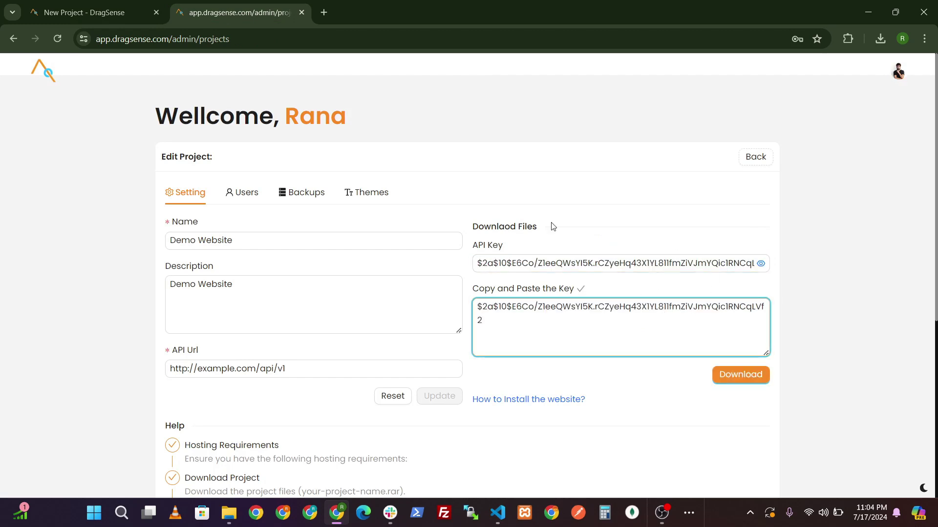
pyautogui.click(737, 377)
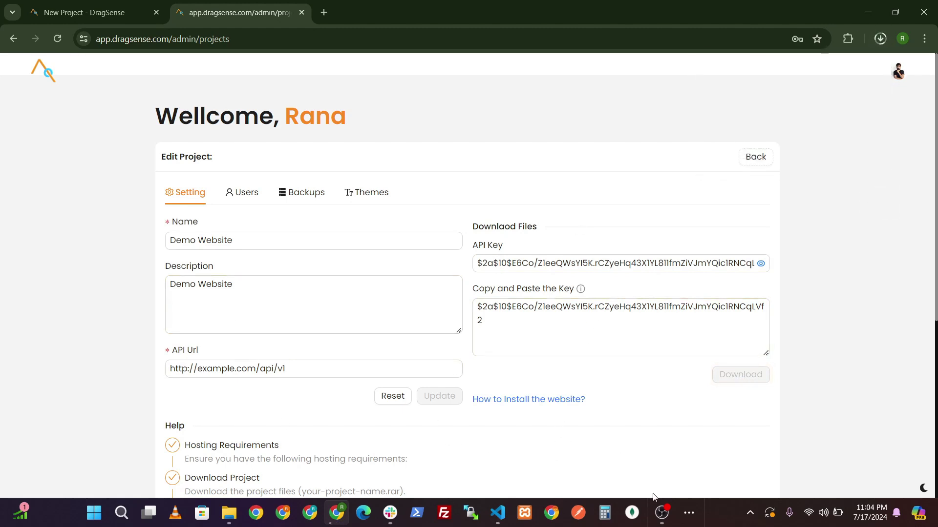
# - Open the Installation page from the end of the New Project guide and accept the site's cookies
pyautogui.click(98, 12)
pyautogui.scroll(-5, 420, 284)
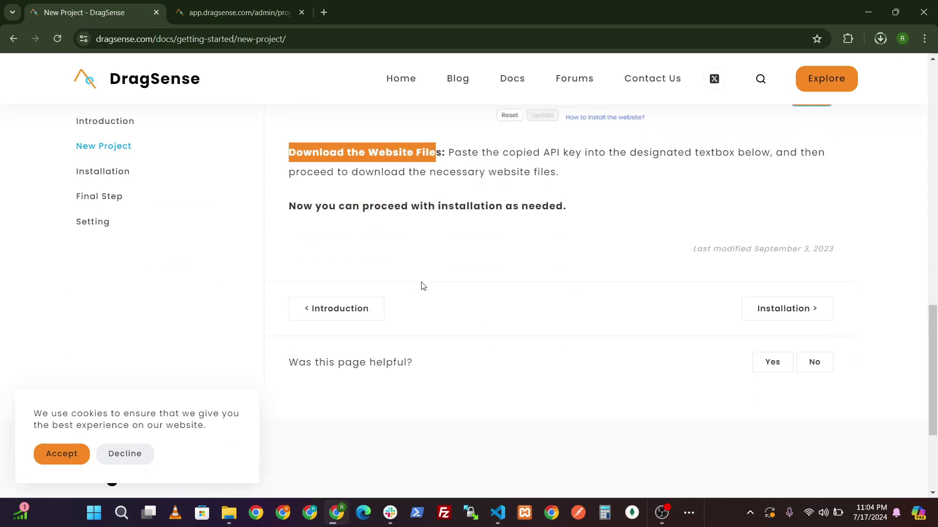
pyautogui.moveTo(290, 174); pyautogui.dragTo(571, 177)
pyautogui.click(774, 277)
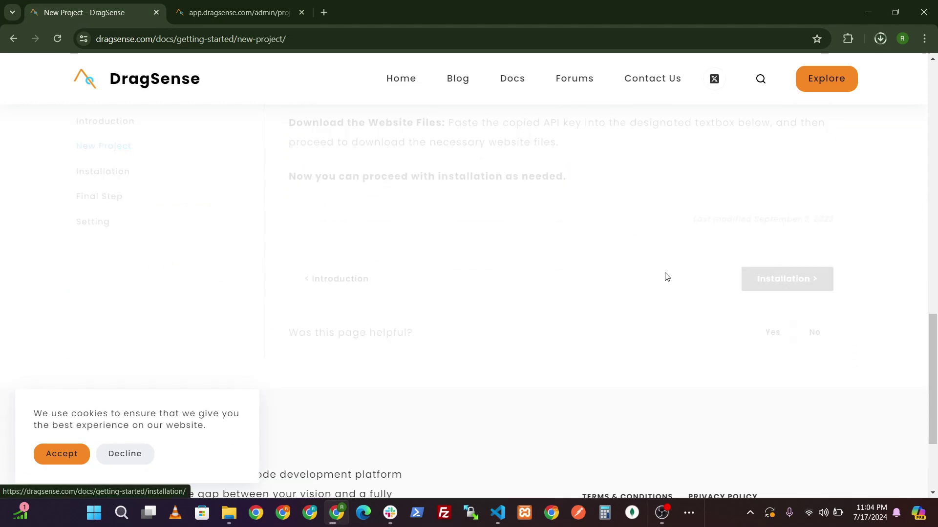
pyautogui.click(73, 451)
pyautogui.scroll(3, 578, 302)
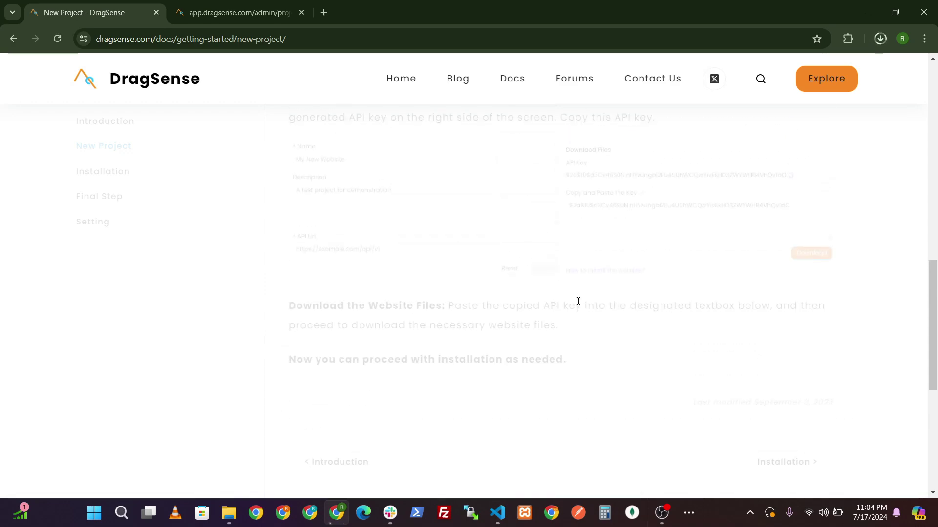
pyautogui.scroll(5, 578, 301)
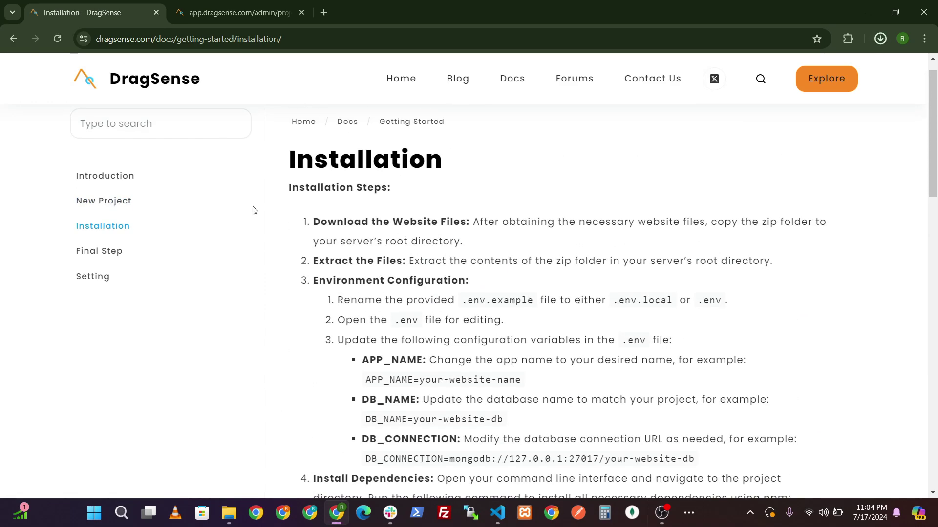
# - Locate the downloaded Demo Website-17-07-2024 archive and extract it to D:\Demo Project\Demo Website-17-07-2024, as the installation steps instruct
pyautogui.moveTo(320, 221); pyautogui.dragTo(417, 221)
pyautogui.click(848, 67)
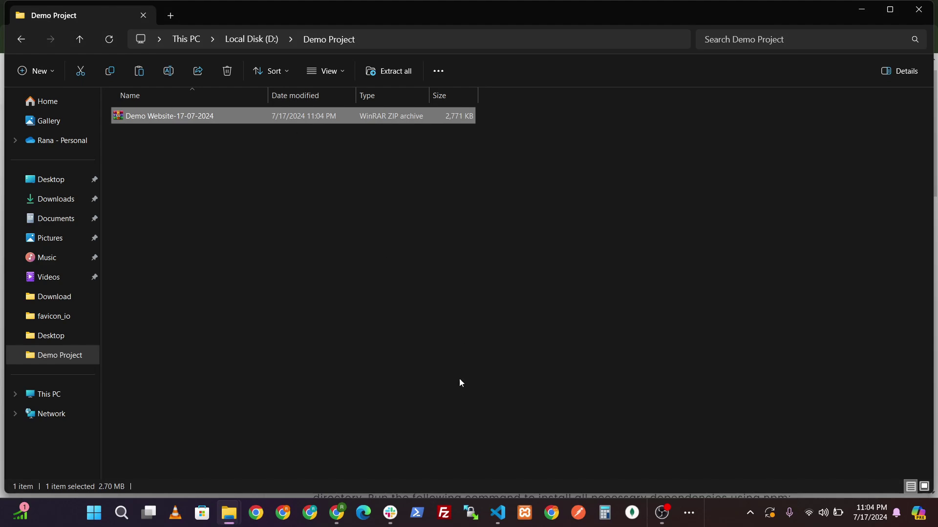
pyautogui.hotkey('alt', 'Tab')
pyautogui.moveTo(313, 260); pyautogui.dragTo(373, 261)
pyautogui.click(374, 260)
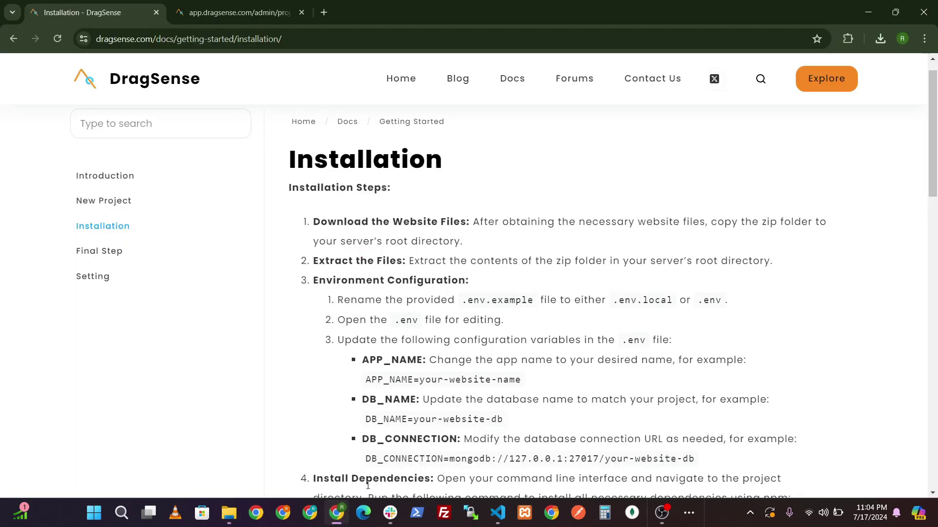
pyautogui.hotkey('alt', 'Tab')
pyautogui.rightClick(166, 121)
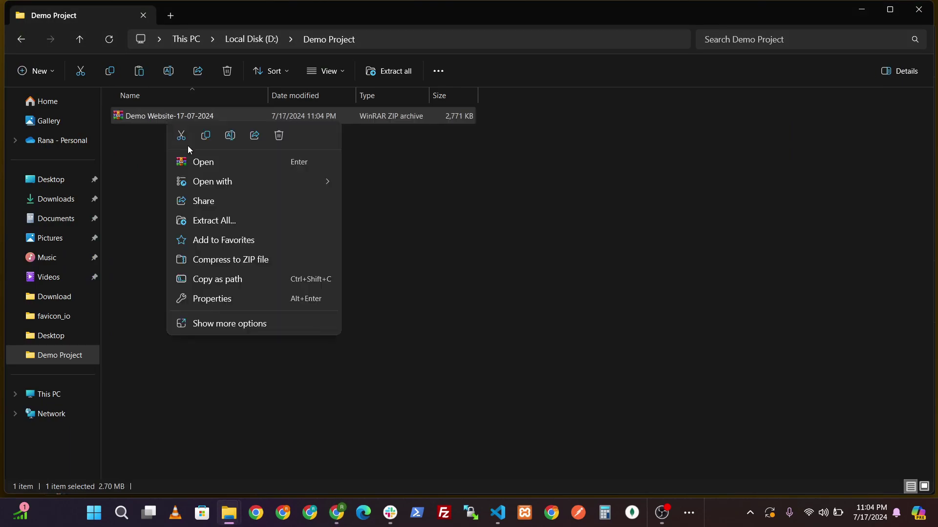
pyautogui.click(260, 218)
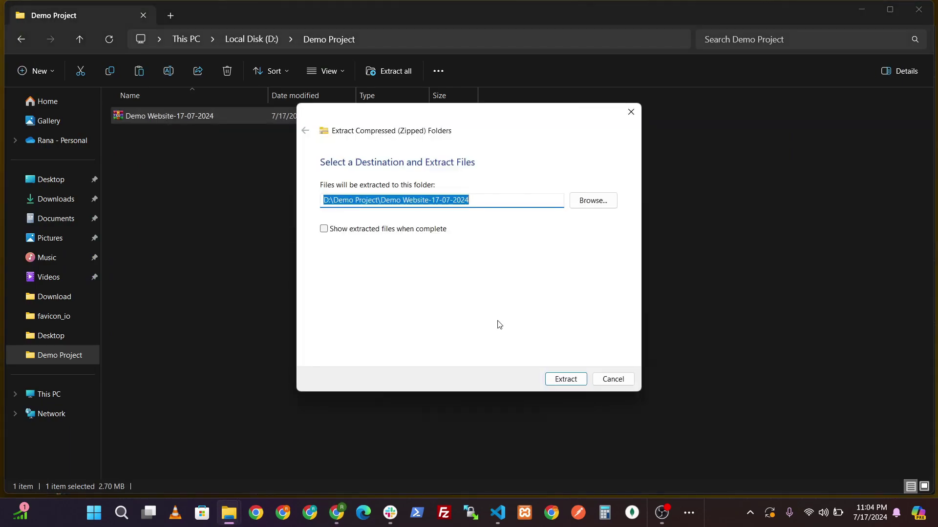
pyautogui.click(553, 384)
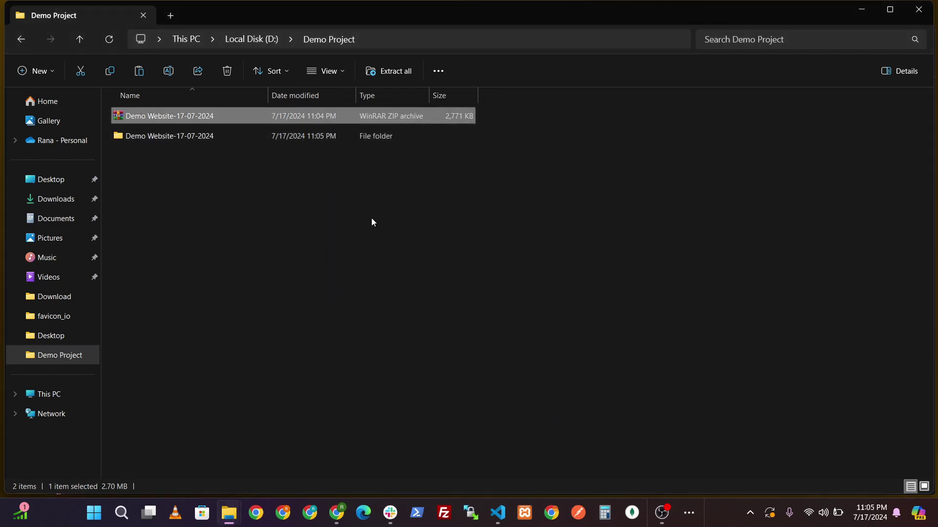
# - Review the environment configuration instructions, then open the extracted Demo Website-17-07-2024 folder in Visual Studio Code and display its .env.example file
pyautogui.click(336, 512)
pyautogui.scroll(-1, 347, 218)
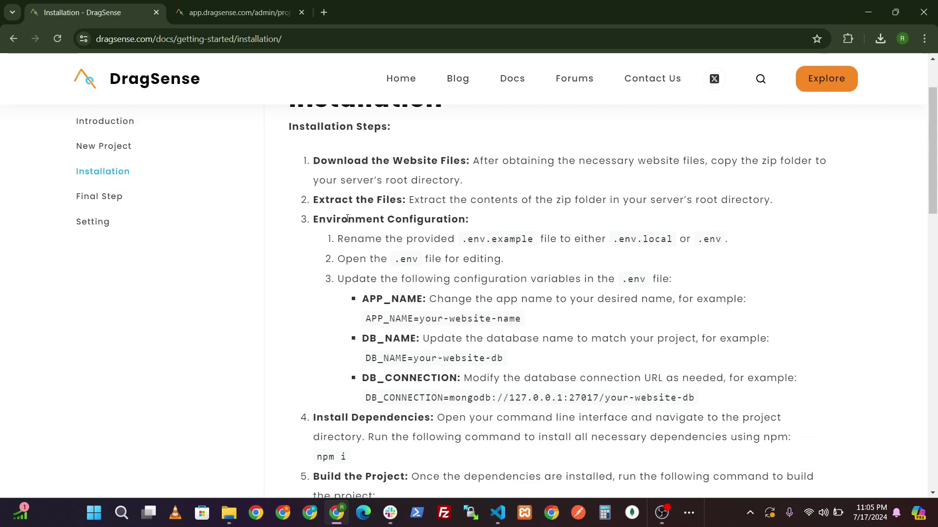
pyautogui.moveTo(329, 221); pyautogui.dragTo(456, 239)
pyautogui.click(525, 224)
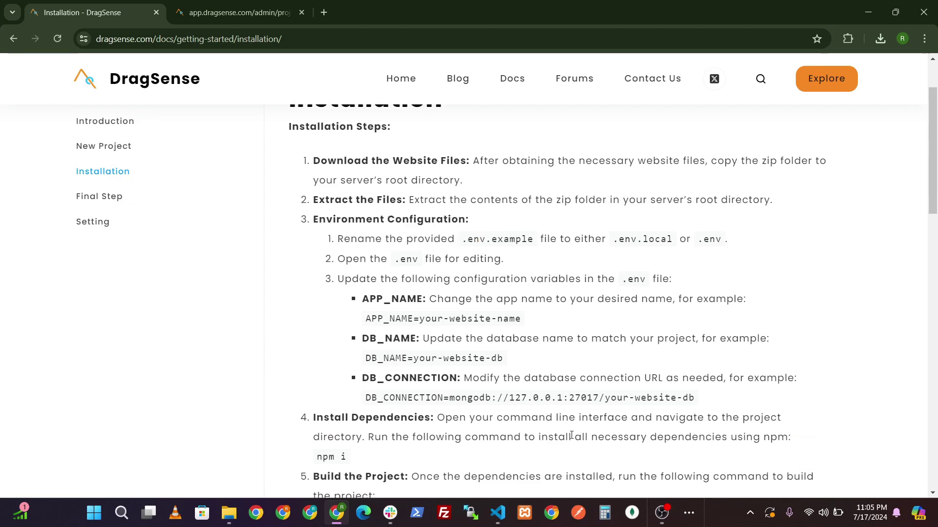
pyautogui.click(497, 513)
pyautogui.click(205, 222)
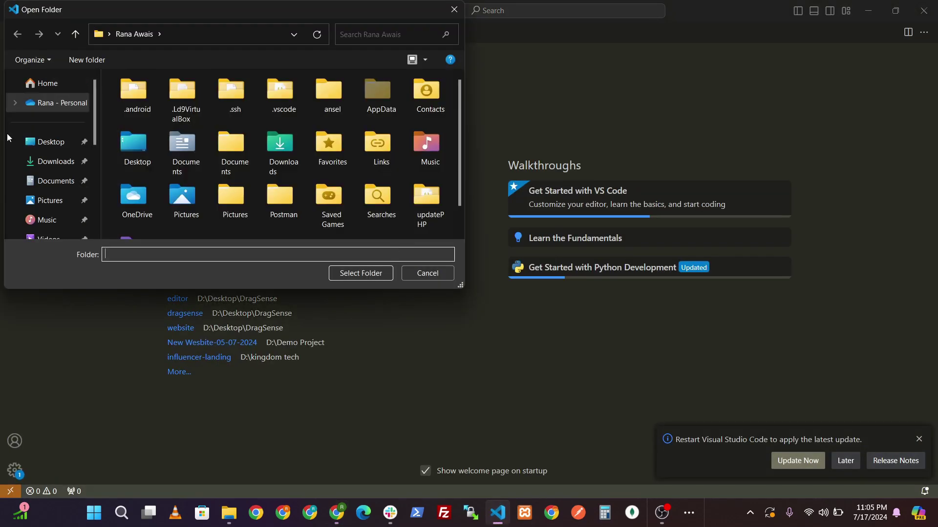
pyautogui.scroll(-3, 43, 195)
pyautogui.click(43, 178)
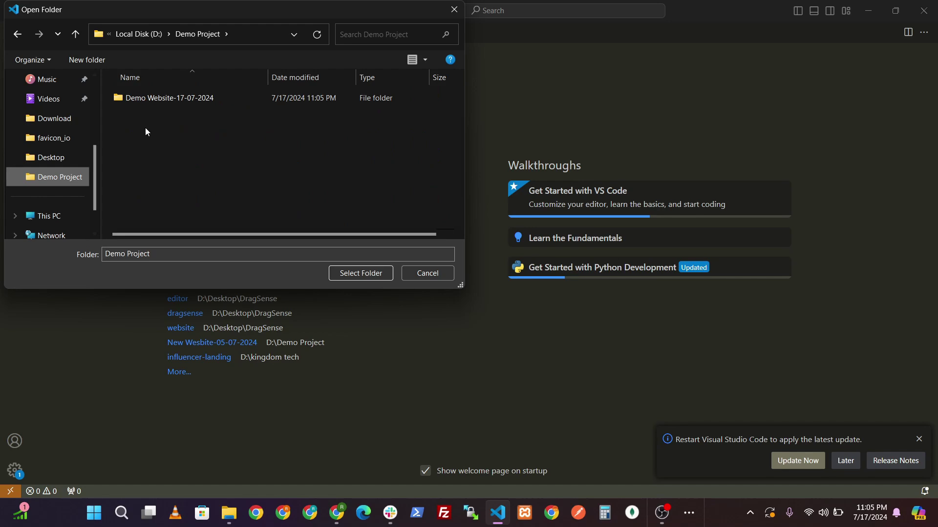
pyautogui.doubleClick(191, 96)
pyautogui.click(389, 272)
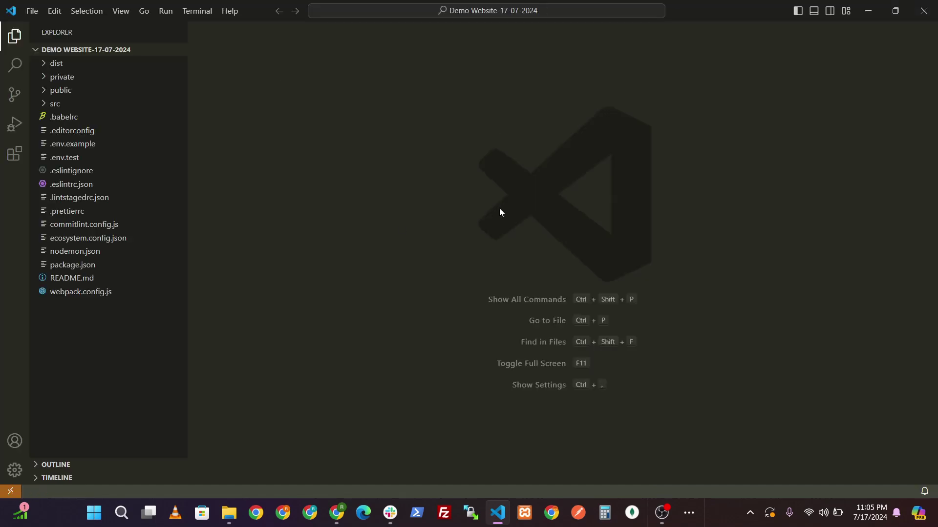
pyautogui.click(74, 144)
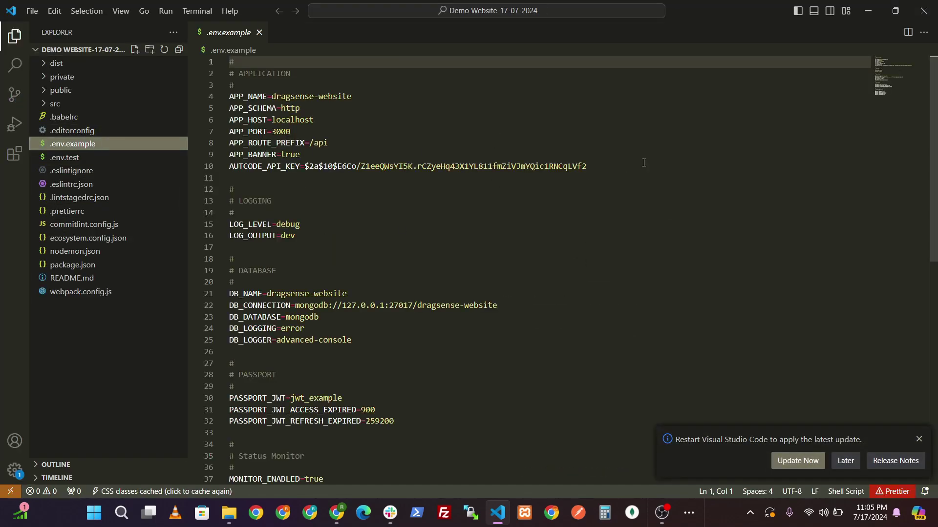
# - Duplicate the .env.example file within the project's root folder
pyautogui.rightClick(84, 146)
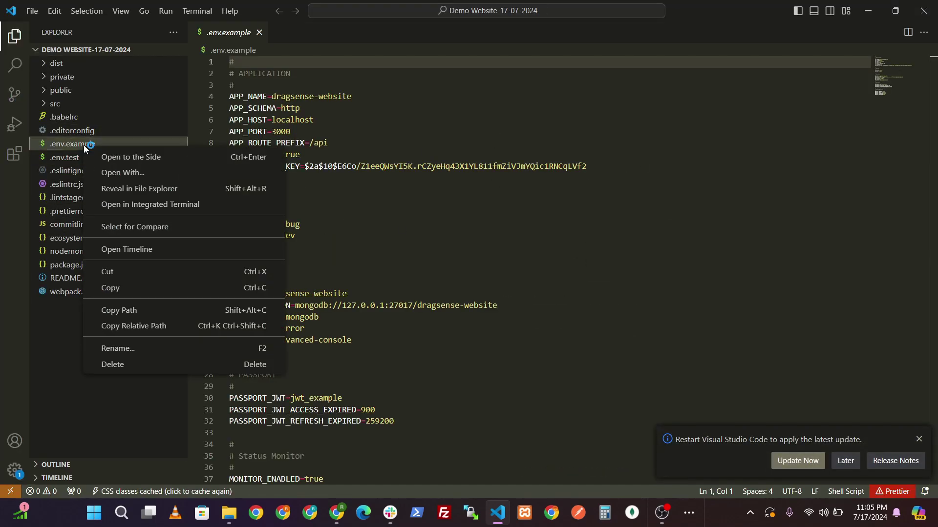
pyautogui.click(148, 289)
pyautogui.rightClick(142, 353)
pyautogui.click(142, 307)
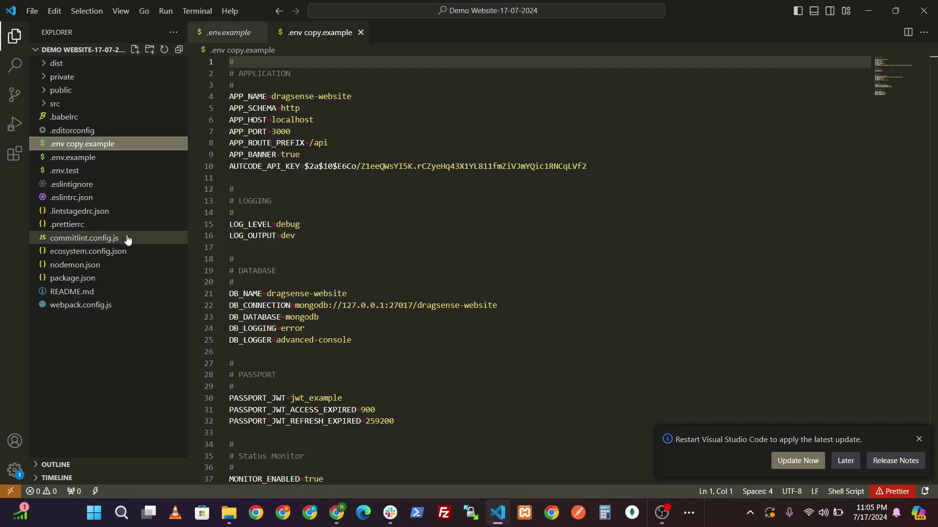
# - Rename the duplicated environment file, .env copy.example, to .env
pyautogui.rightClick(109, 144)
pyautogui.click(142, 345)
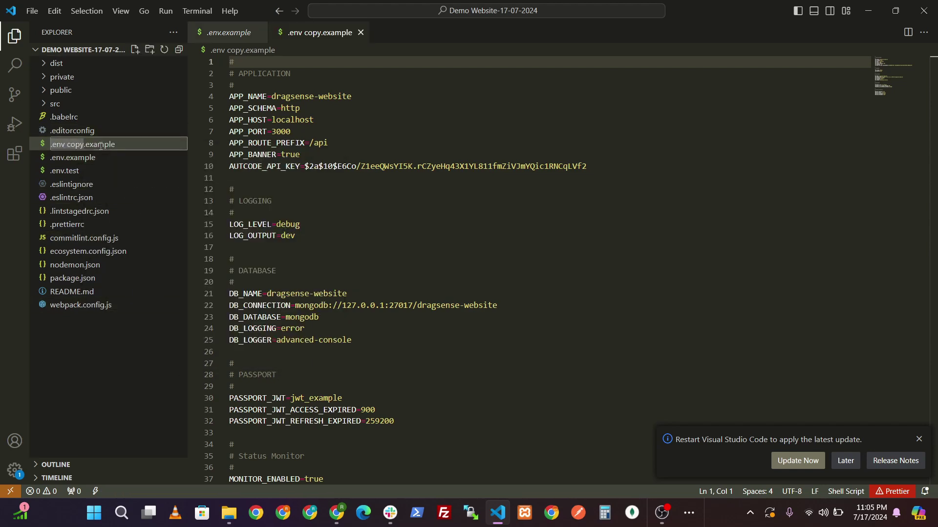
pyautogui.doubleClick(102, 145)
pyautogui.press('BackSpace')
pyautogui.press('BackSpace')
pyautogui.press('BackSpace')
pyautogui.press('BackSpace')
pyautogui.press('BackSpace')
pyautogui.press('BackSpace')
pyautogui.press('BackSpace')
pyautogui.press('Return')
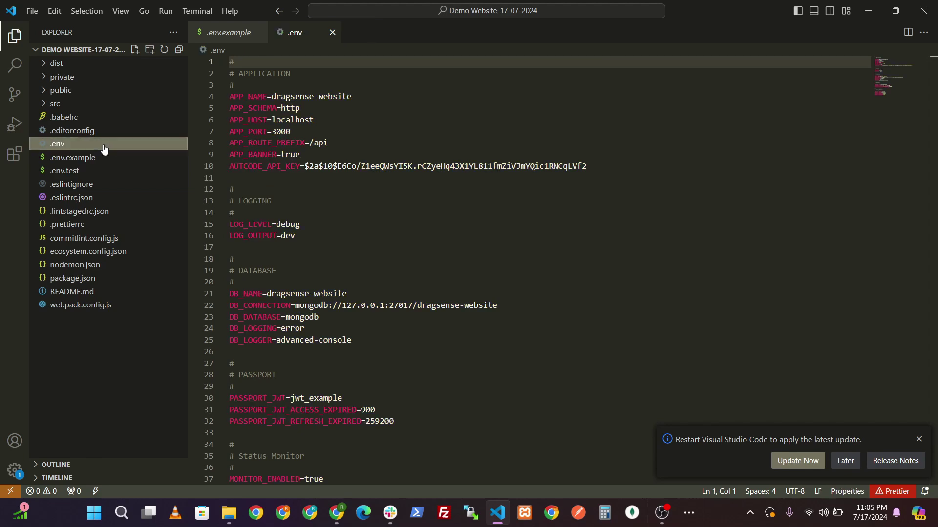
# - Compare the AUTCODE_API_KEY value in .env with the API key in the Demo Website project settings
pyautogui.moveTo(587, 166); pyautogui.dragTo(305, 166)
pyautogui.click(342, 517)
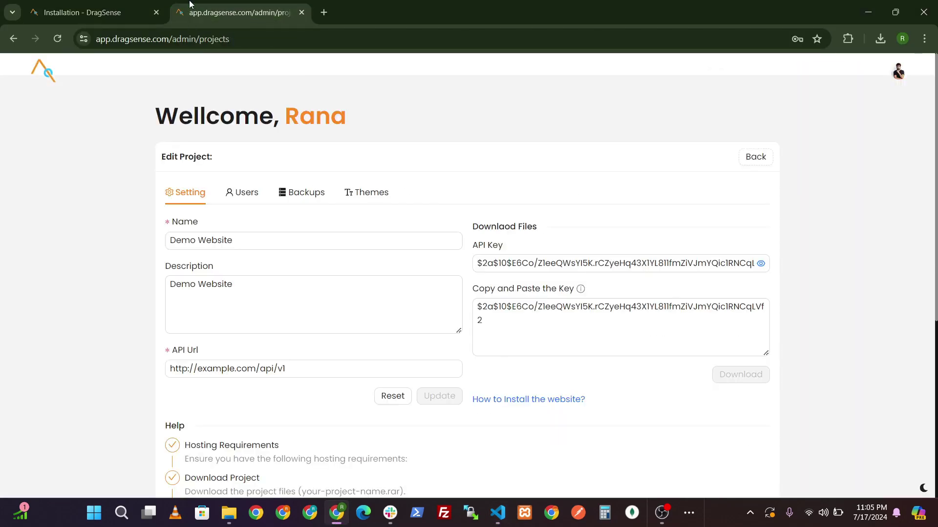
pyautogui.tripleClick(768, 308)
pyautogui.click(563, 320)
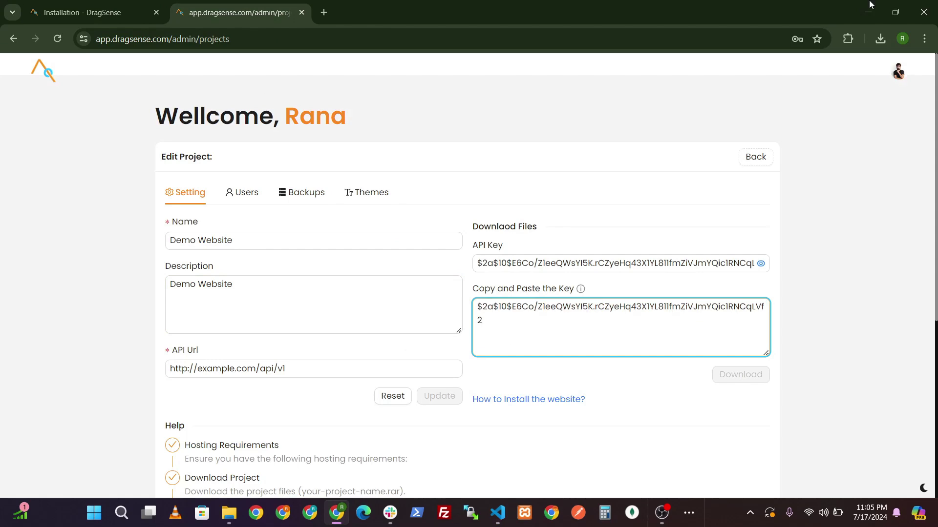
pyautogui.click(867, 12)
# - Review the guide's environment variable and command instructions, then check the database and remaining settings in the .env file
pyautogui.click(336, 513)
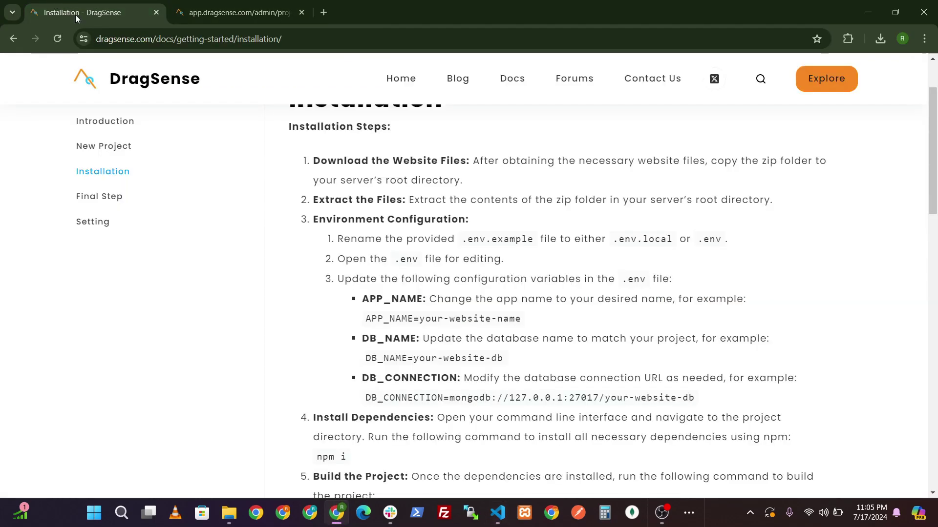
pyautogui.scroll(-2, 448, 348)
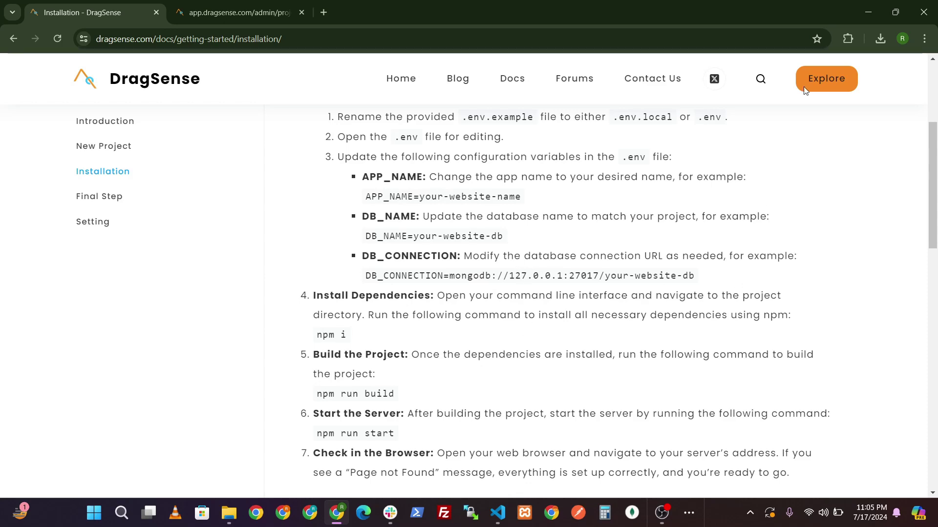
pyautogui.click(868, 12)
pyautogui.moveTo(229, 279); pyautogui.dragTo(352, 279)
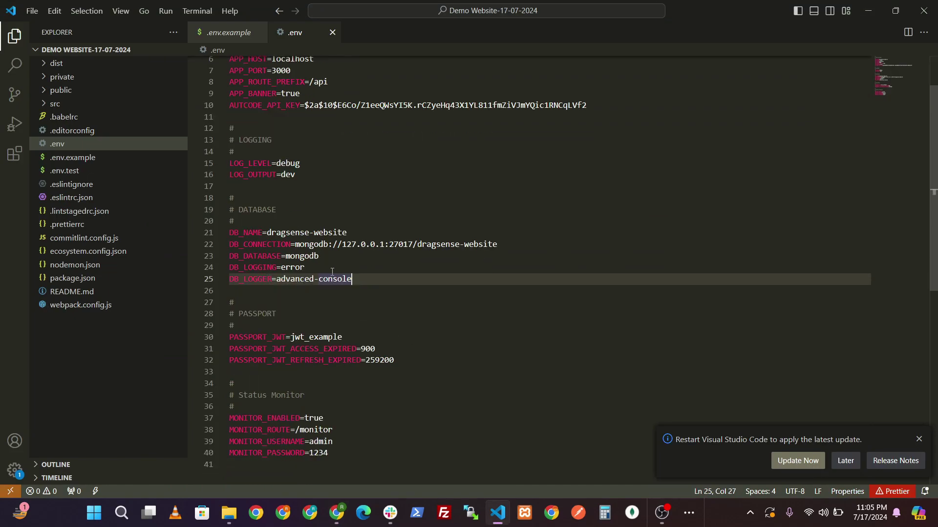
pyautogui.scroll(-3, 349, 84)
pyautogui.scroll(5, 349, 84)
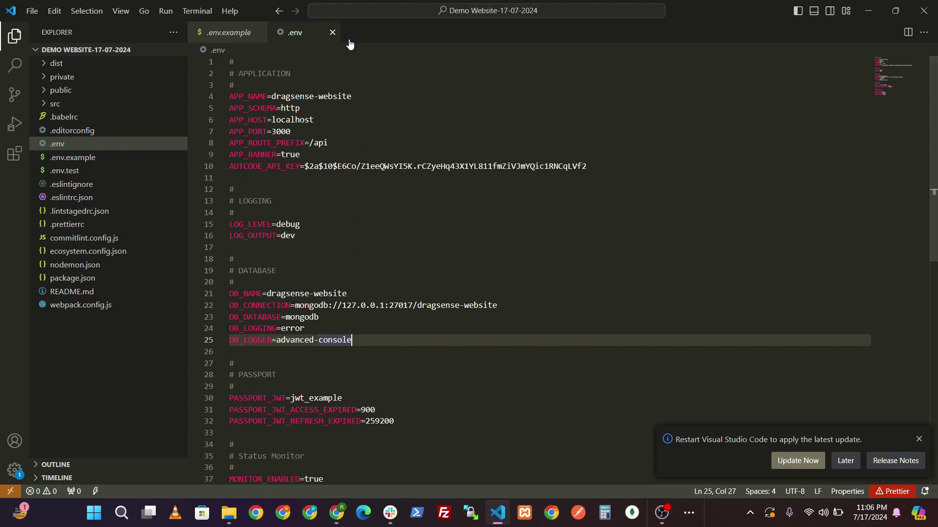
# - Close the .env and .env.example files and start a Git Bash terminal in the project folder
pyautogui.click(332, 32)
pyautogui.click(259, 32)
pyautogui.click(197, 11)
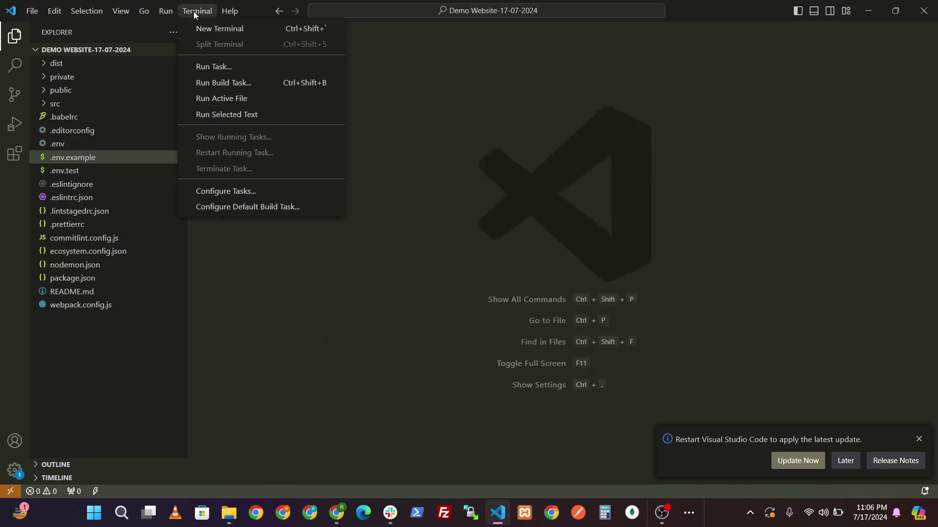
pyautogui.click(205, 31)
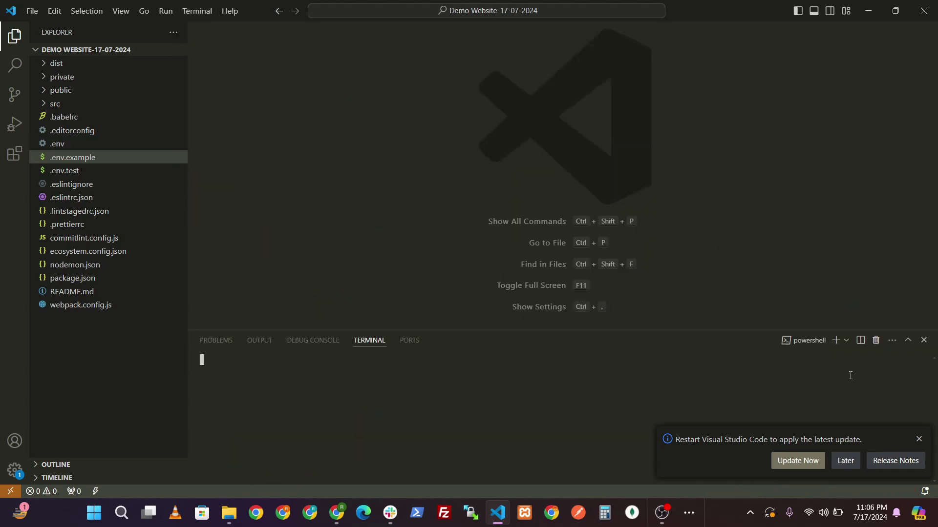
pyautogui.click(846, 340)
pyautogui.click(748, 199)
# - Install the project's dependencies by running the guide's npm i command in the project terminal
pyautogui.click(336, 513)
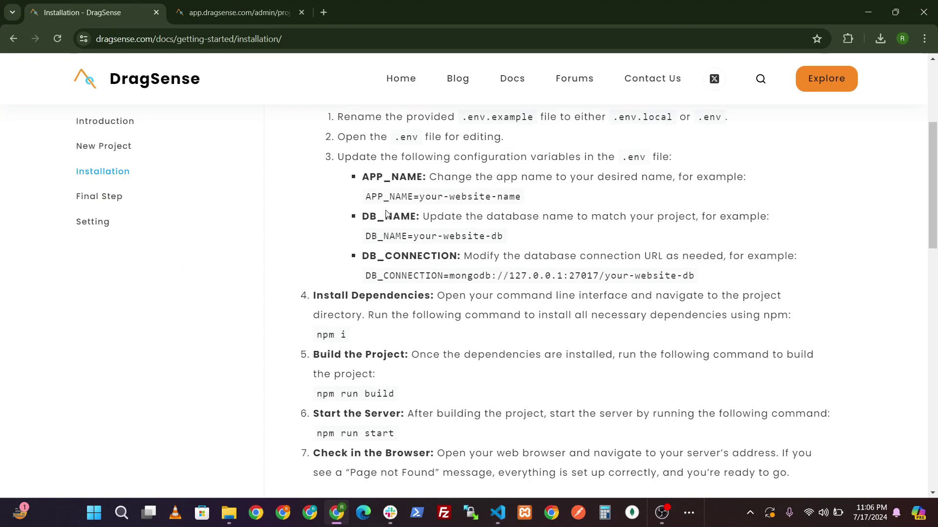
pyautogui.moveTo(336, 297); pyautogui.dragTo(419, 297)
pyautogui.moveTo(347, 335); pyautogui.dragTo(319, 332)
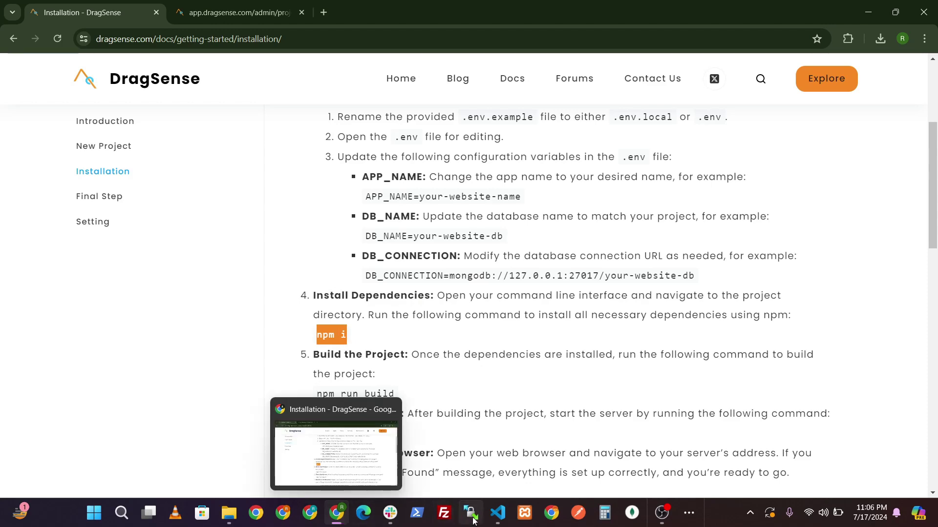
pyautogui.click(497, 512)
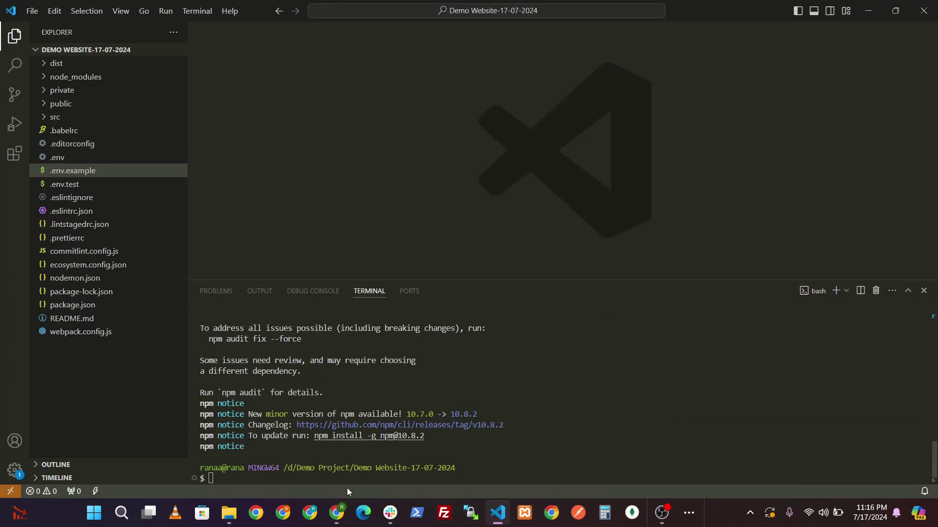
# - Copy the npm run build command from the Installation guide and run it in the project terminal
pyautogui.click(344, 502)
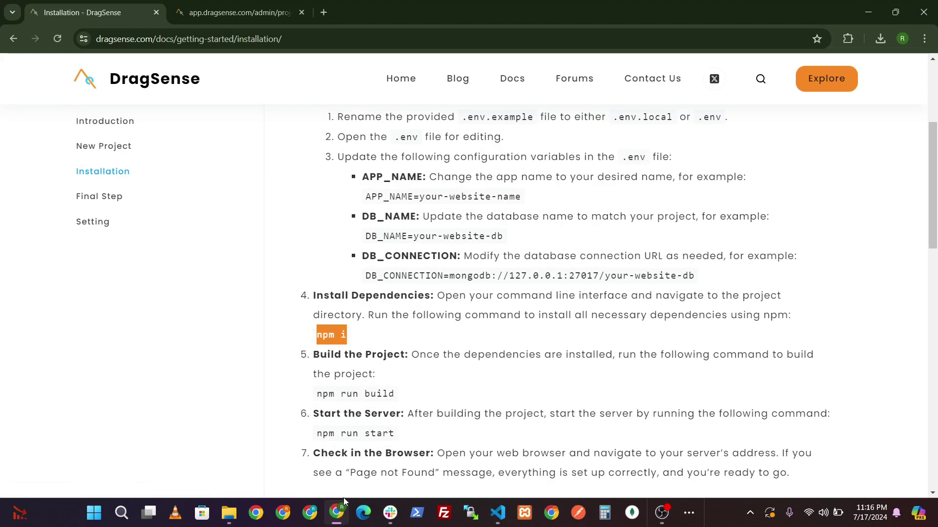
pyautogui.scroll(-1, 455, 350)
pyautogui.moveTo(394, 332)
pyautogui.mouseDown()
pyautogui.moveTo(316, 332)
pyautogui.moveTo(397, 337)
pyautogui.mouseUp()
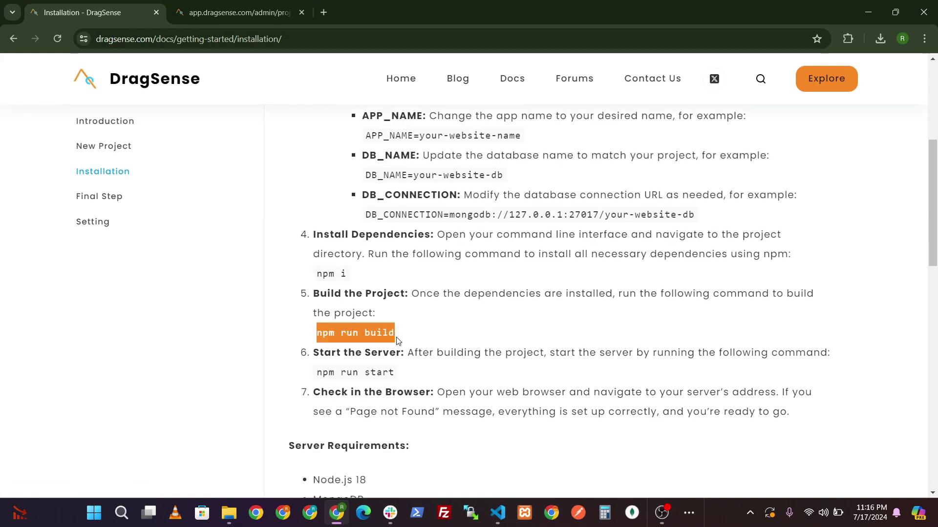
pyautogui.click(497, 512)
pyautogui.hotkey('ctrl', 'v')
pyautogui.press('Return')
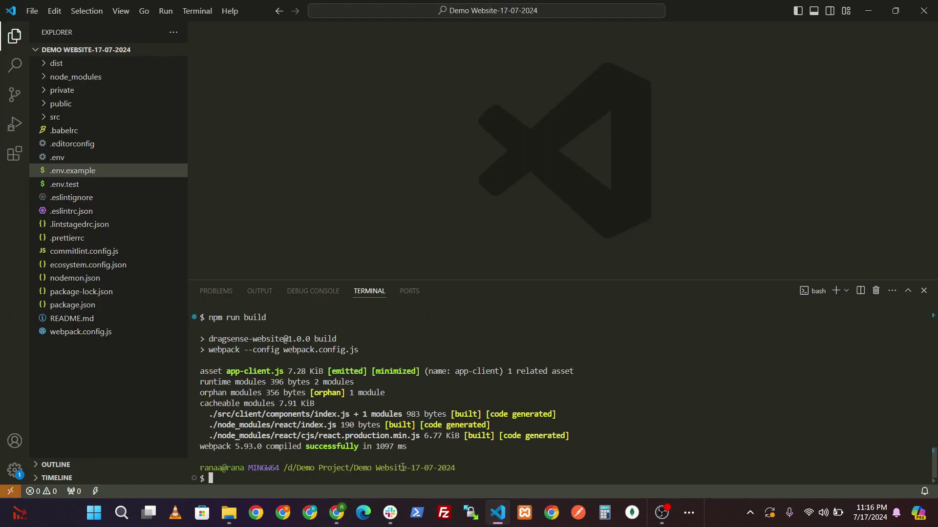
# - Copy the npm run start command from the guide and run it in the project terminal to start the server
pyautogui.click(341, 505)
pyautogui.click(373, 374)
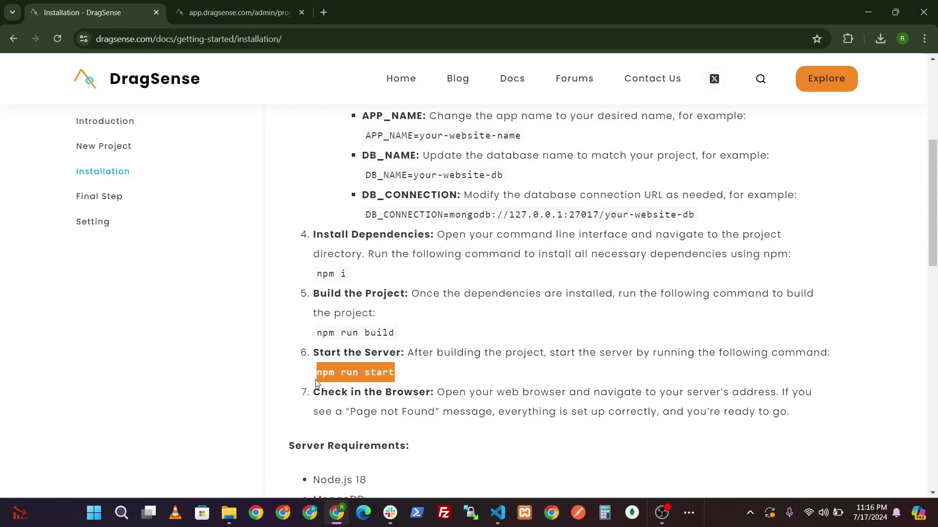
pyautogui.click(497, 513)
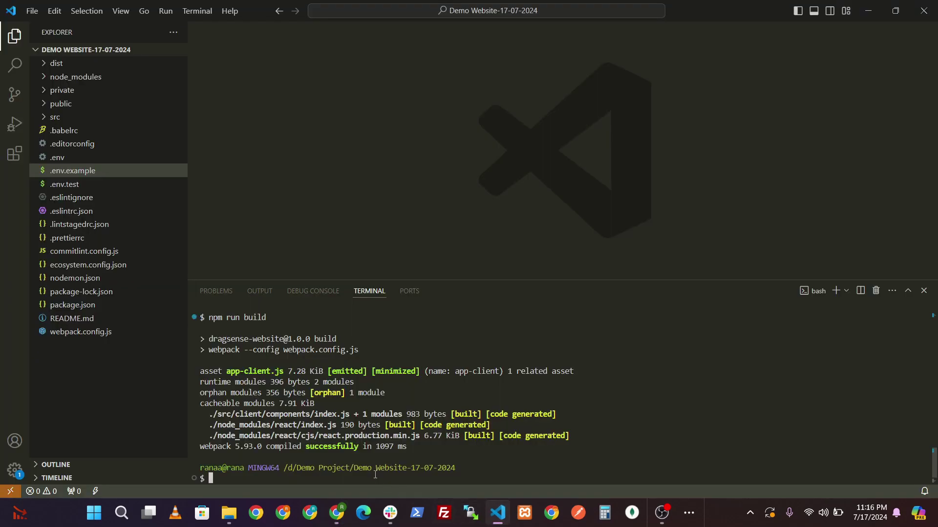
pyautogui.hotkey('ctrl', 'v')
pyautogui.press('Return')
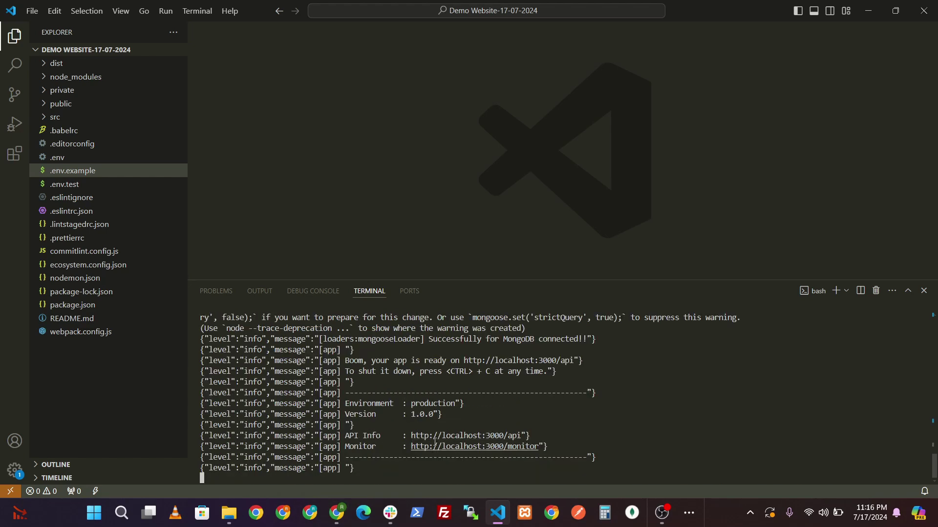
# - Copy the ngrok http 3000 command from the guide and run it in the ngrok console to expose the local server
pyautogui.hotkey('alt', 'Tab')
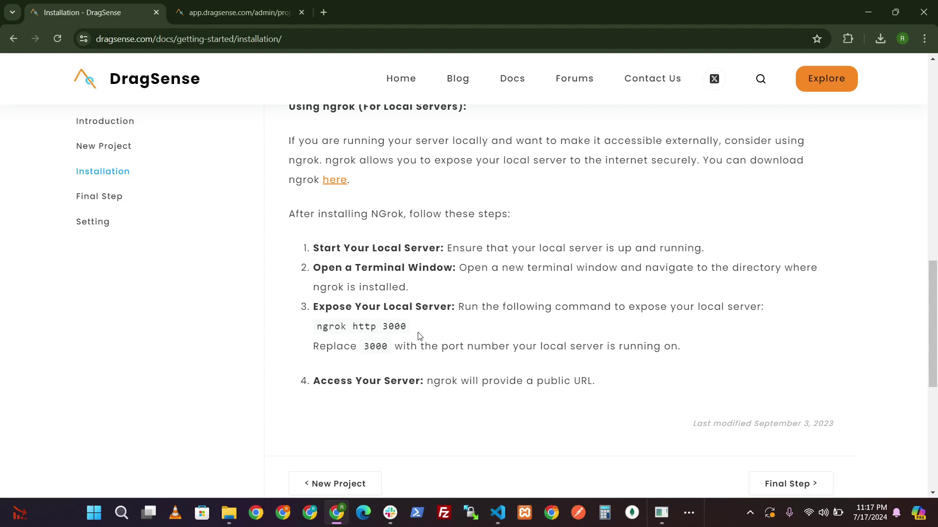
pyautogui.moveTo(419, 336); pyautogui.dragTo(316, 327)
pyautogui.rightClick(348, 338)
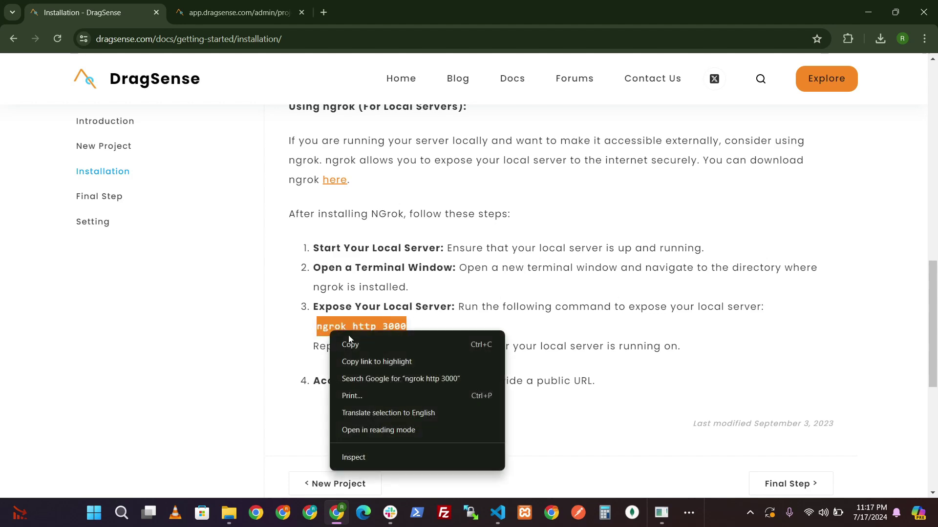
pyautogui.click(350, 344)
pyautogui.click(661, 513)
pyautogui.hotkey('ctrl', 'v')
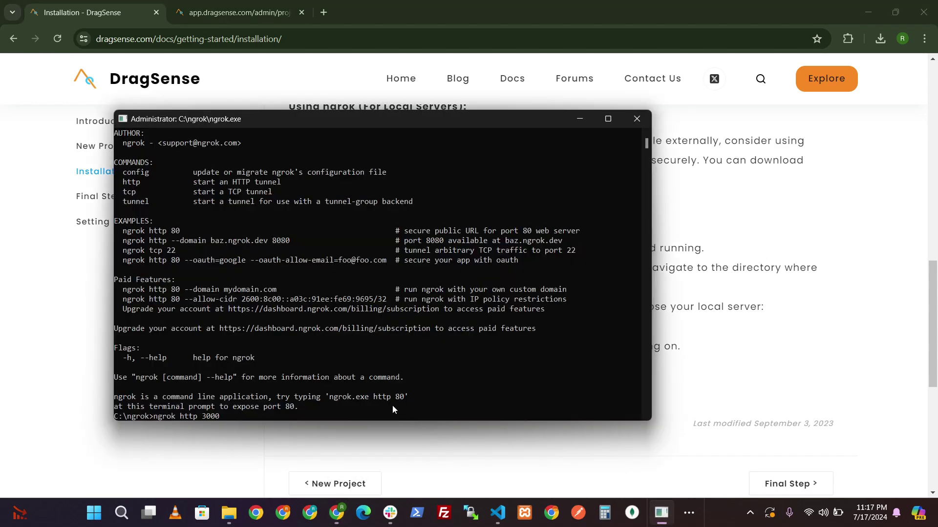
pyautogui.press('Return')
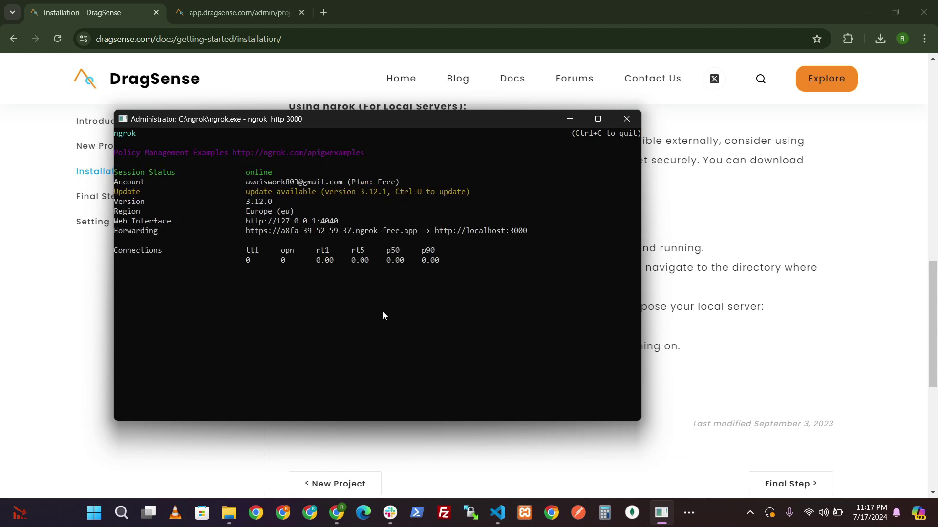
# - Copy the public forwarding URL from the ngrok console and return to the Installation guide in the browser
pyautogui.moveTo(248, 231); pyautogui.dragTo(416, 233)
pyautogui.rightClick(415, 234)
pyautogui.click(731, 324)
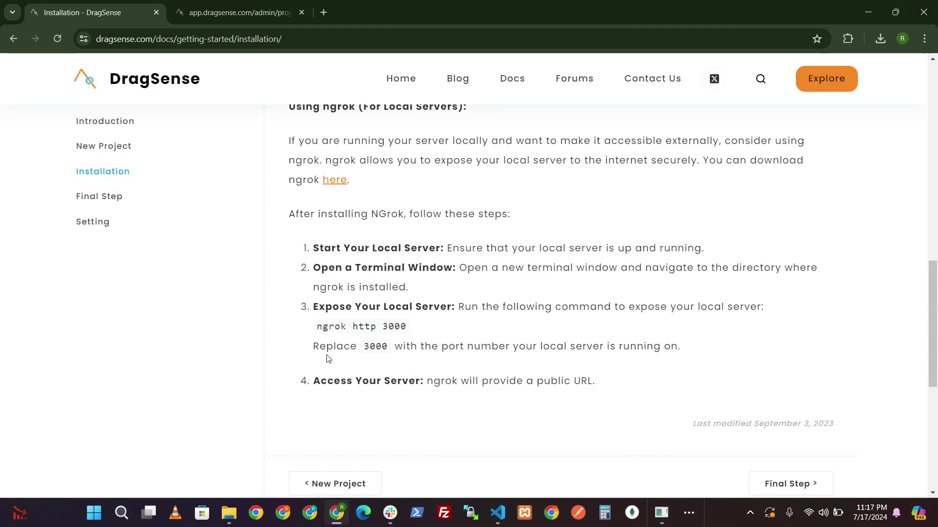
# - Open the Final Step page from the end of the Installation guide and read its connection-check instructions
pyautogui.moveTo(428, 380); pyautogui.dragTo(596, 389)
pyautogui.scroll(-1, 605, 388)
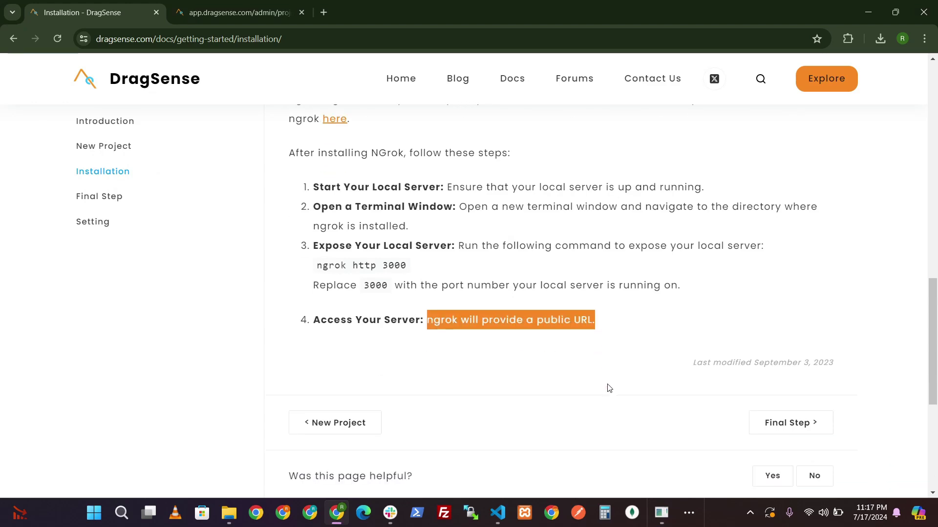
pyautogui.click(792, 428)
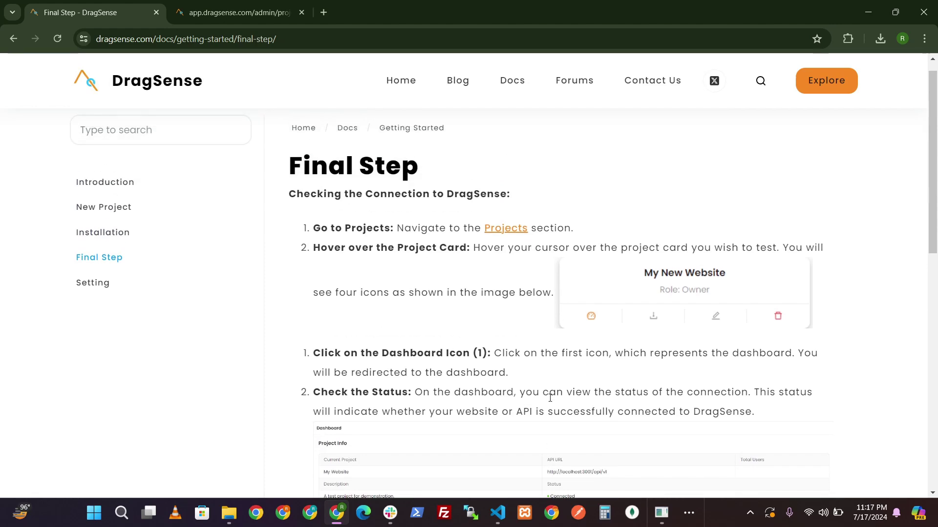
pyautogui.scroll(-3, 435, 381)
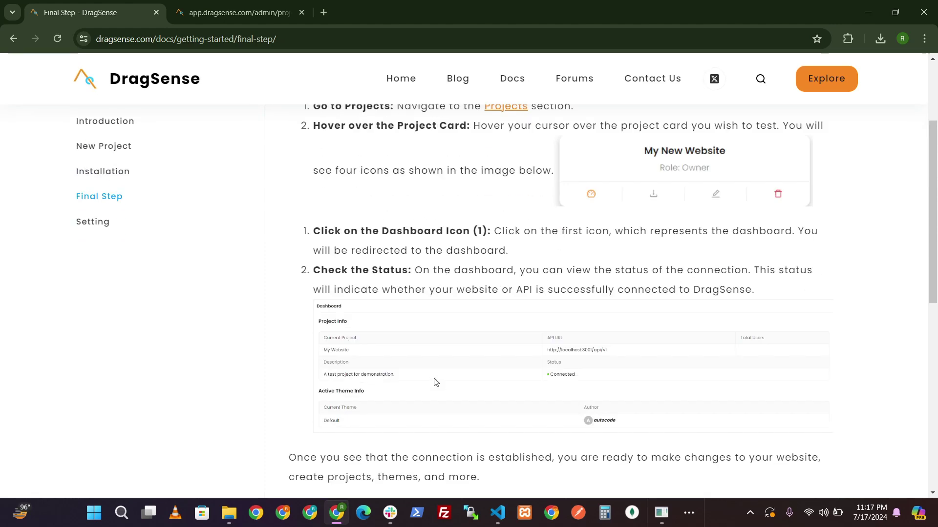
pyautogui.hotkey('ctrl', 'Tab')
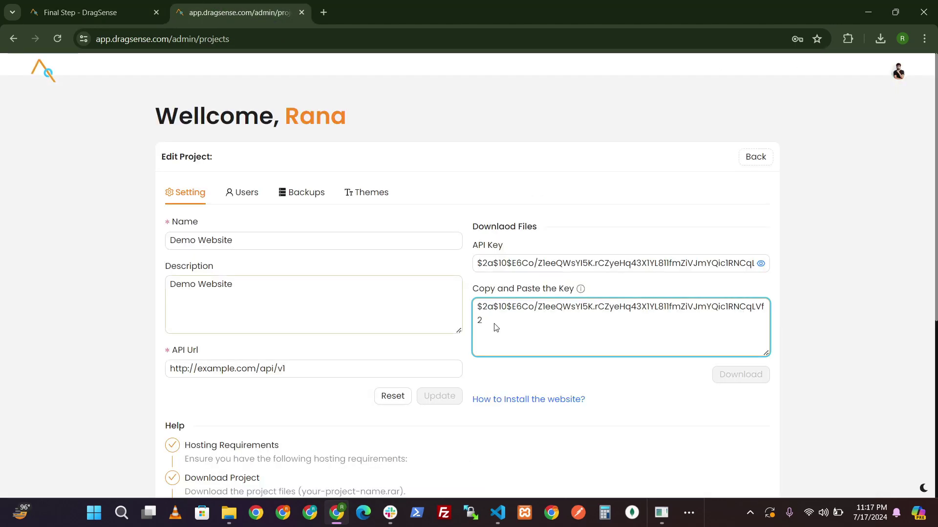
pyautogui.moveTo(256, 369); pyautogui.dragTo(169, 369)
pyautogui.hotkey('ctrl', 'v')
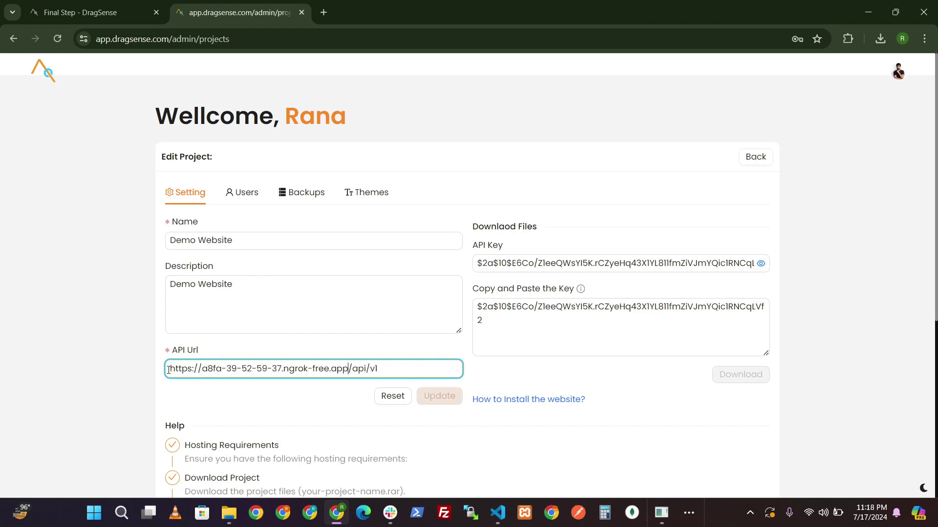
pyautogui.click(449, 394)
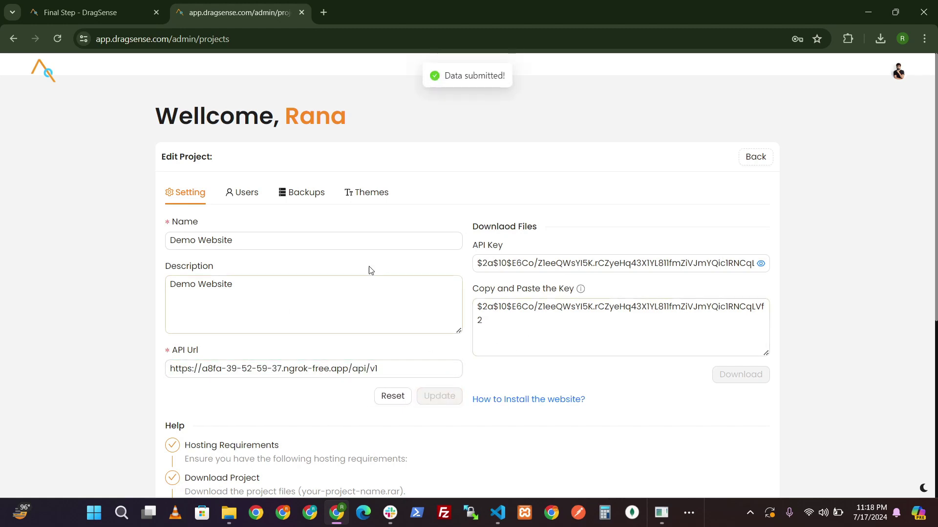
# - Leave the project editor for the project list, consulting the Final Step instructions on the project card's dashboard option
pyautogui.click(768, 156)
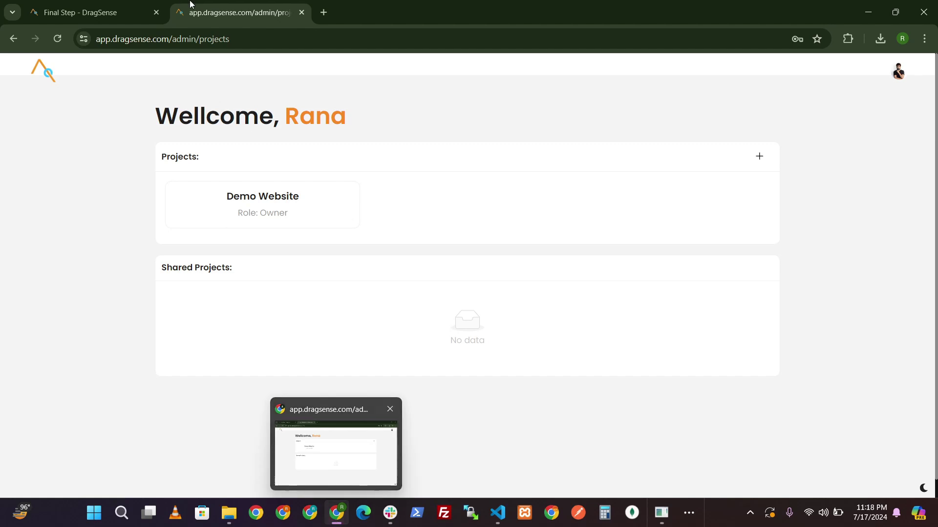
pyautogui.hotkey('ctrl', 'Tab')
pyautogui.scroll(-1, 429, 307)
pyautogui.scroll(2, 396, 177)
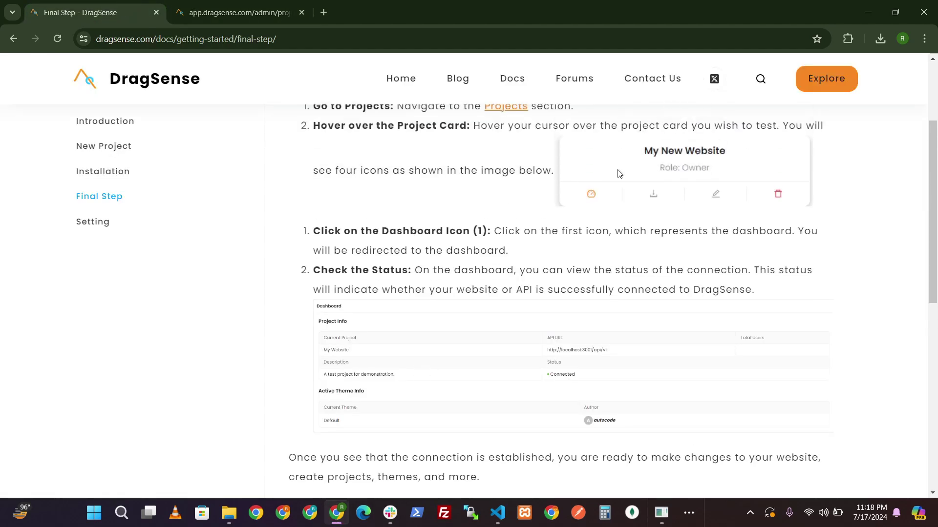
pyautogui.click(190, 6)
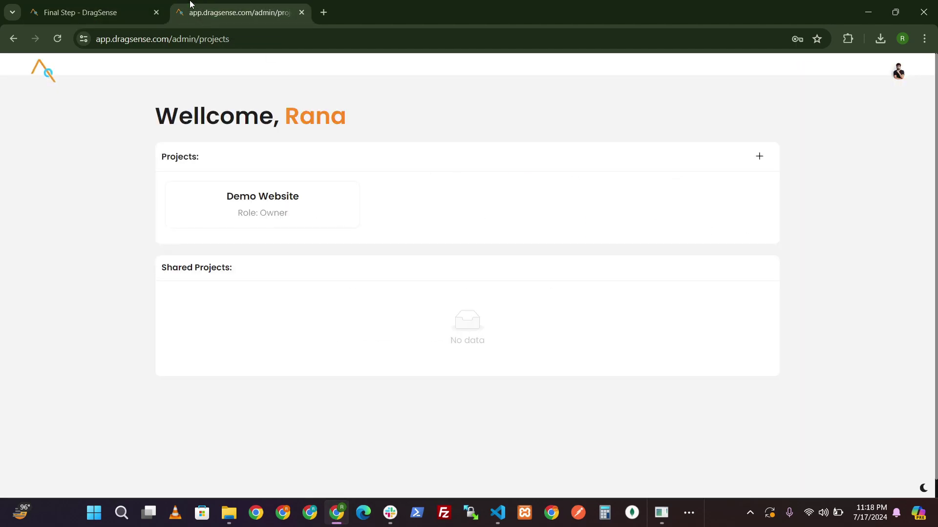
# - Open the Demo Website project's dashboard and read the Final Step guide's instructions on checking the connection status
pyautogui.moveTo(226, 230)
pyautogui.click(189, 240)
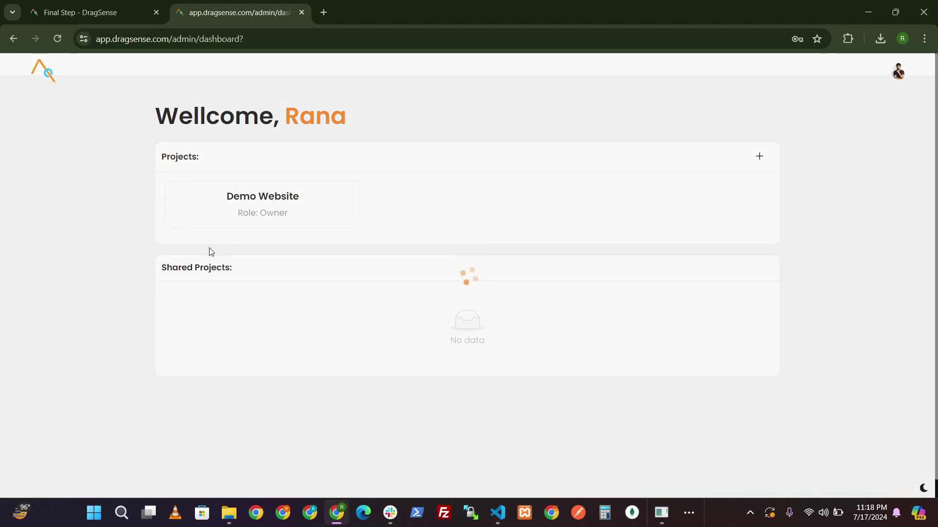
pyautogui.click(98, 13)
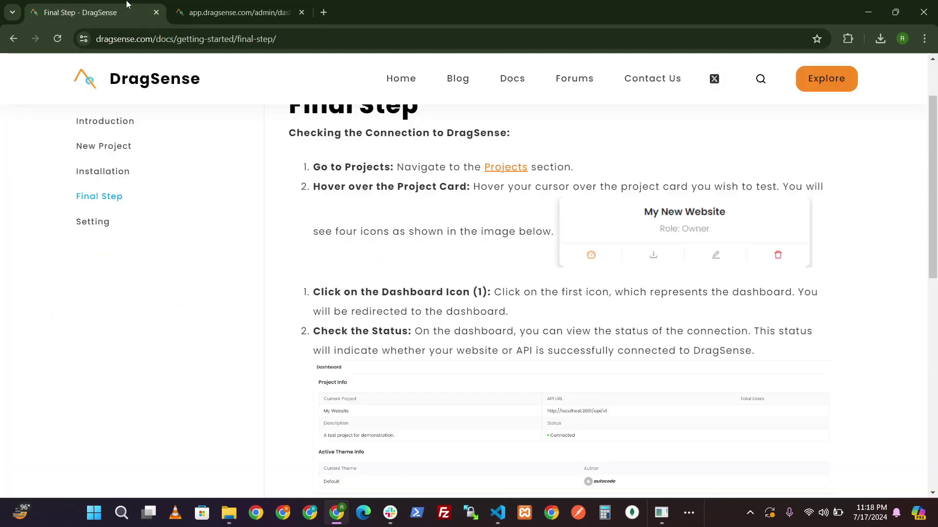
pyautogui.scroll(-2, 474, 342)
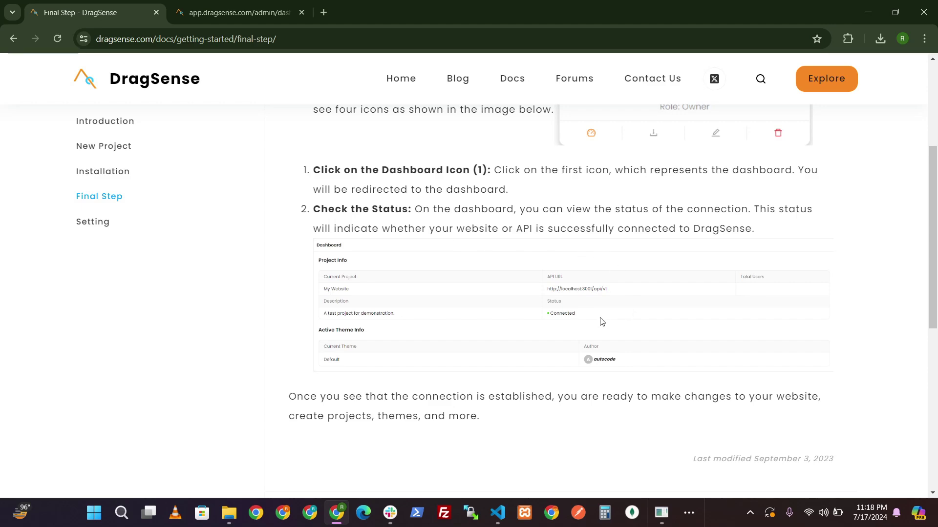
pyautogui.scroll(-1, 547, 319)
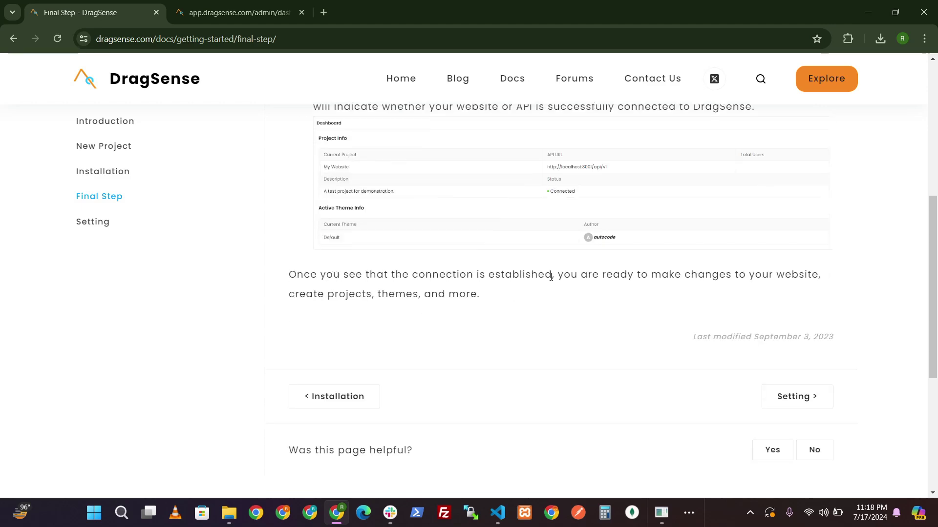
pyautogui.moveTo(434, 293); pyautogui.dragTo(275, 267)
pyautogui.click(459, 307)
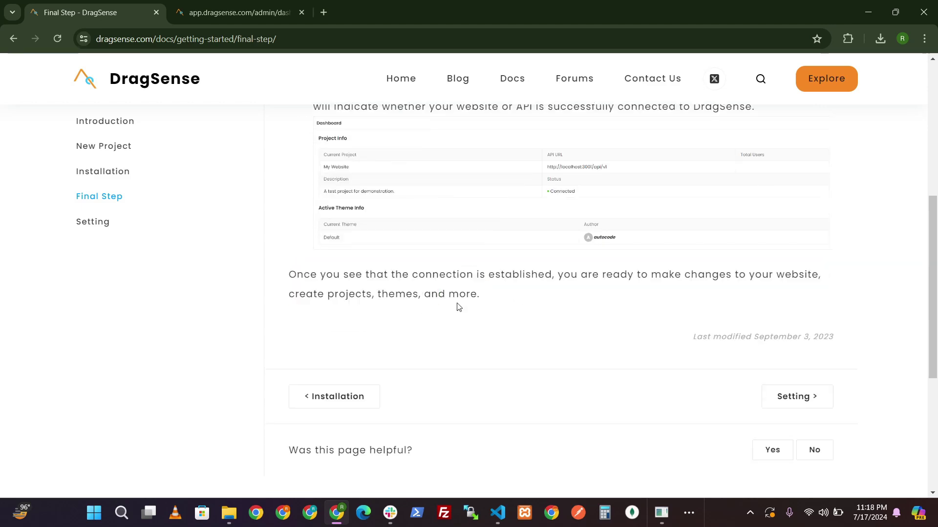
# - Check the project information on the Demo Website dashboard, and go back to the end of the Final Step guide
pyautogui.click(238, 12)
pyautogui.moveTo(398, 262); pyautogui.dragTo(327, 213)
pyautogui.click(80, 12)
pyautogui.scroll(-3, 723, 324)
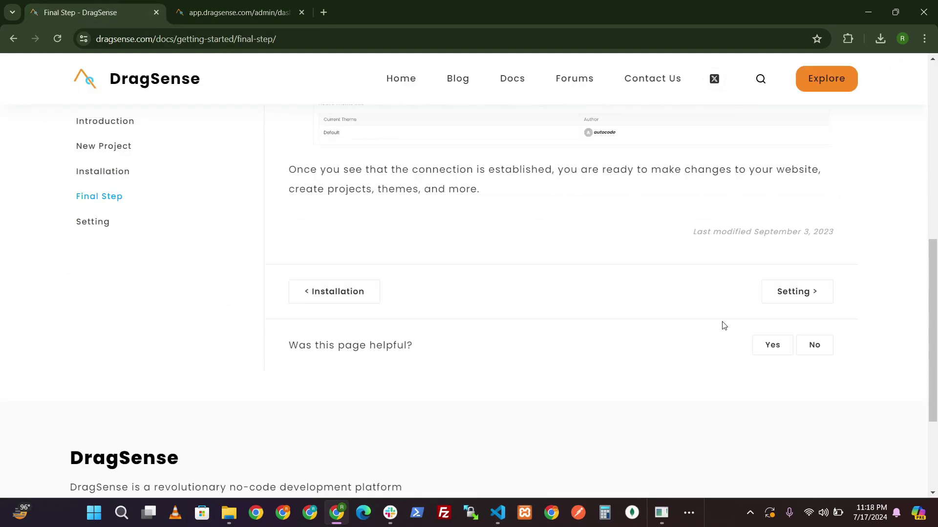